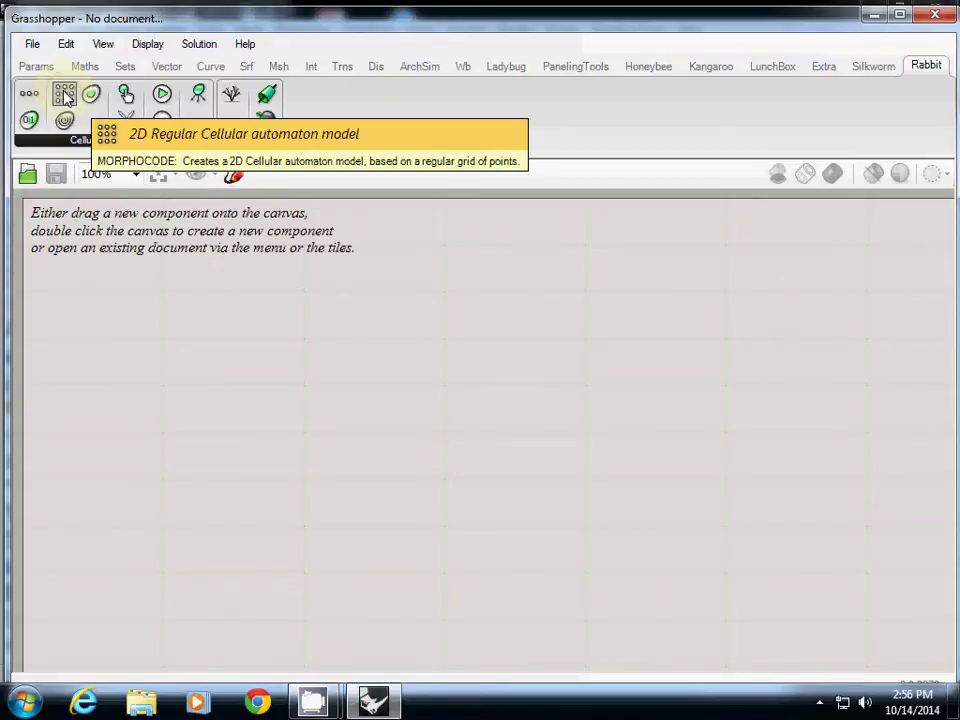
Add a 2D Regular Cellular automaton model component to the canvas and display full names on components.
left_click_drag(63, 93, 354, 399)
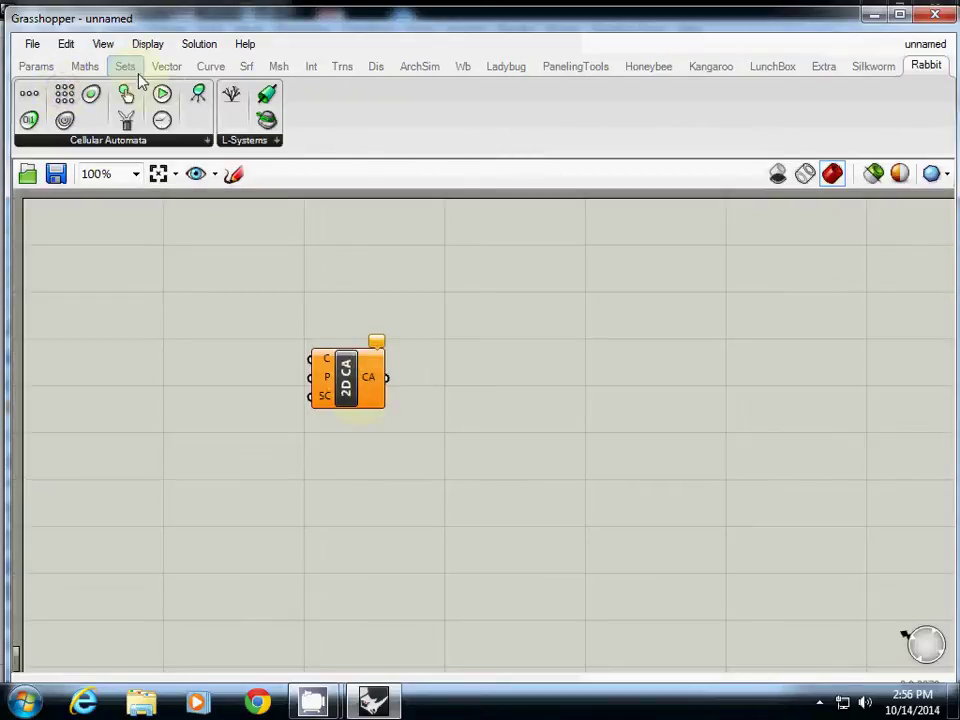
left_click(147, 44)
left_click(196, 114)
left_click(360, 430)
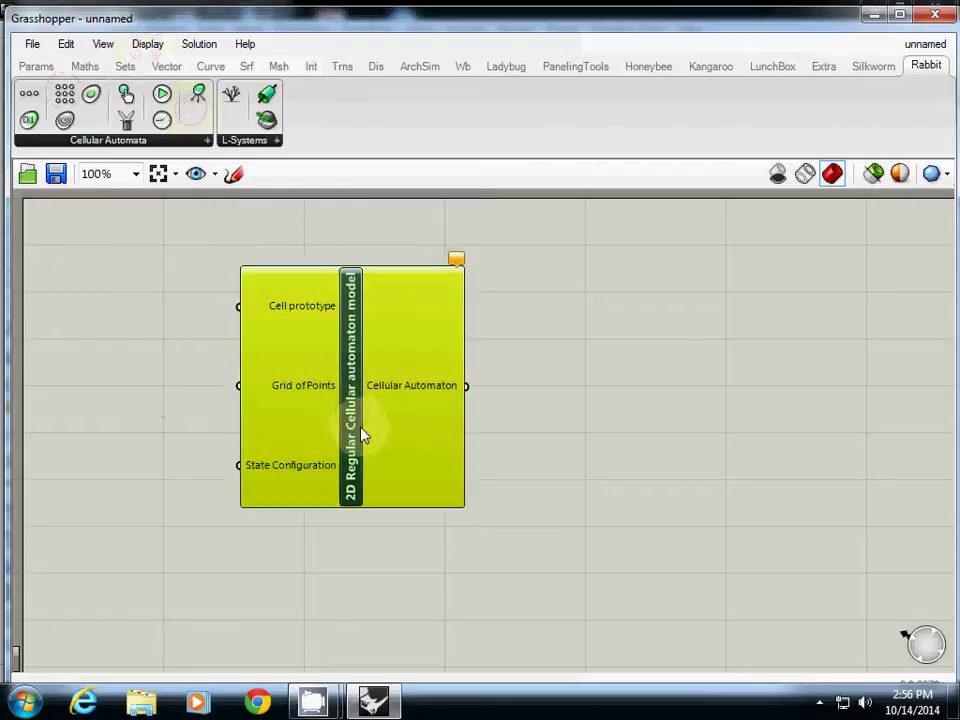
left_click_drag(362, 433, 483, 503)
mouse_move(558, 546)
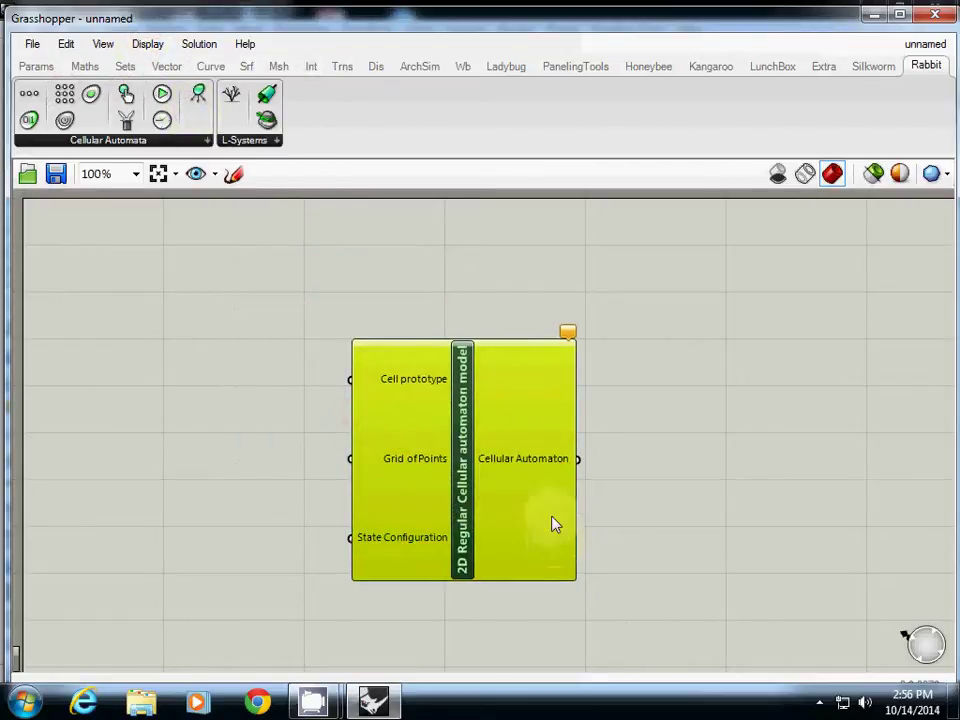
mouse_move(462, 462)
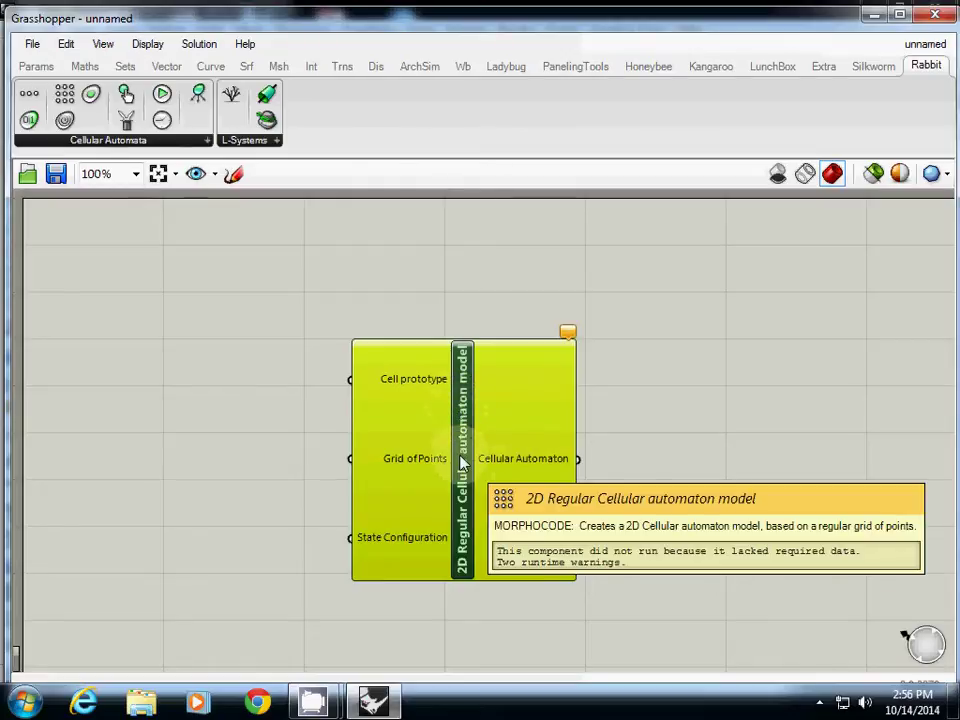
scroll(440, 478, "down", 1)
scroll(442, 480, "up", 1)
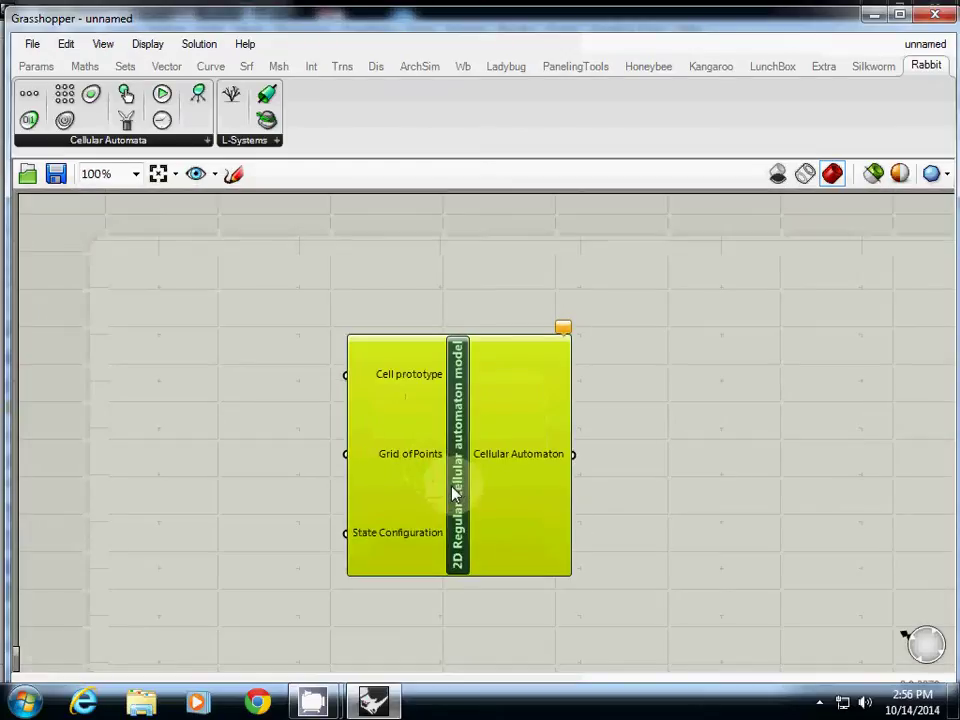
right_click_drag(462, 492, 445, 548)
mouse_move(440, 535)
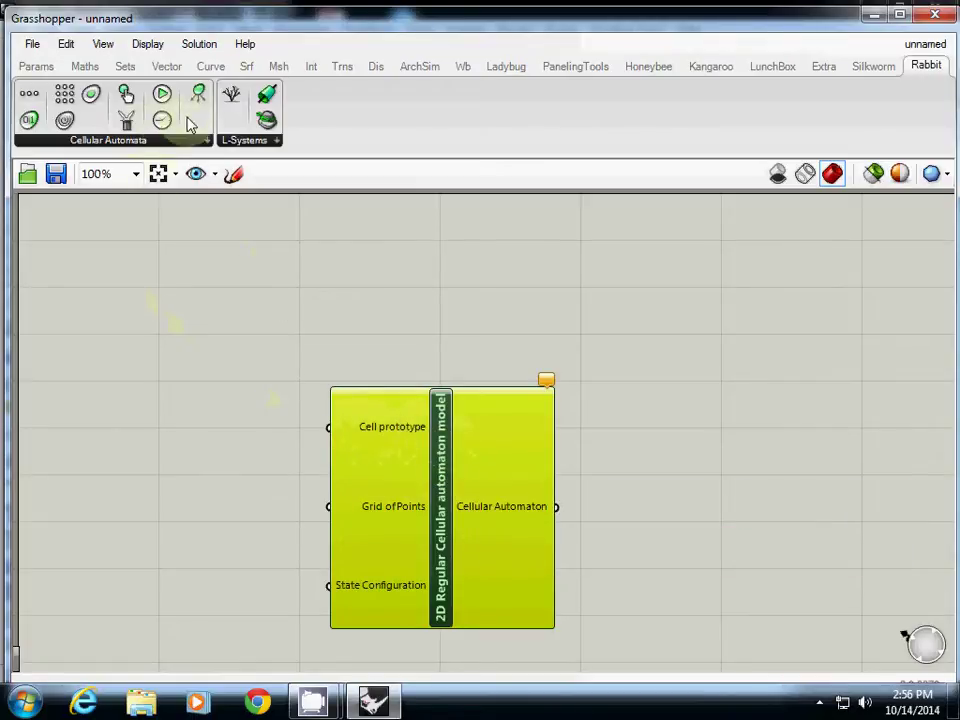
left_click_drag(198, 93, 150, 324)
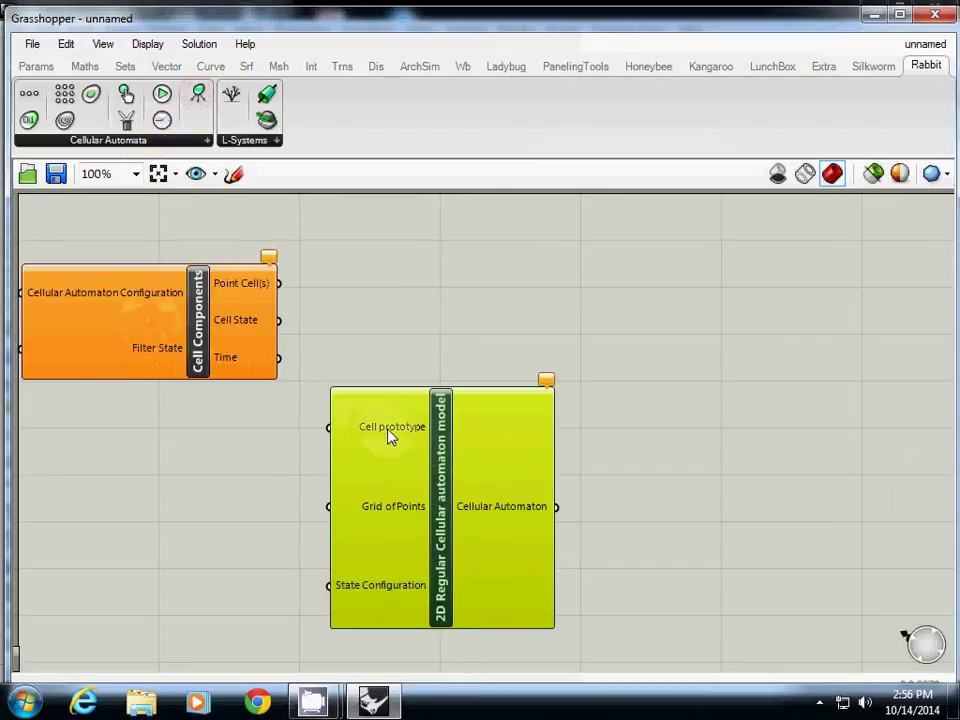
left_click(257, 378)
key("Delete")
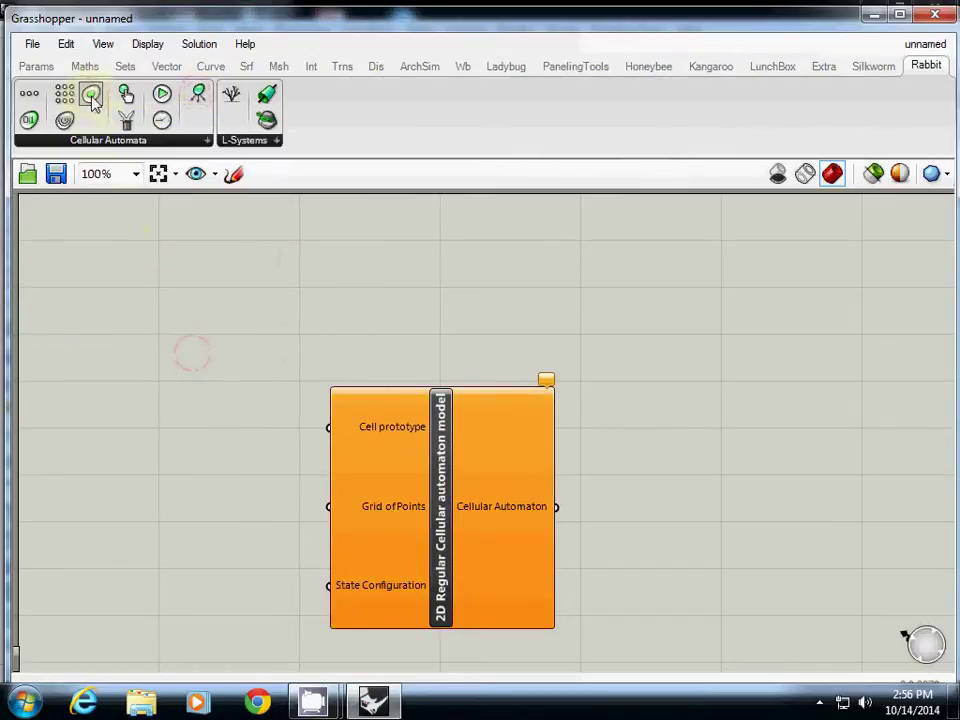
Add a Life-Like Cell component and arrange it beside the 2D automaton model, on its input side.
left_click_drag(91, 95, 231, 343)
left_click_drag(445, 489, 677, 405)
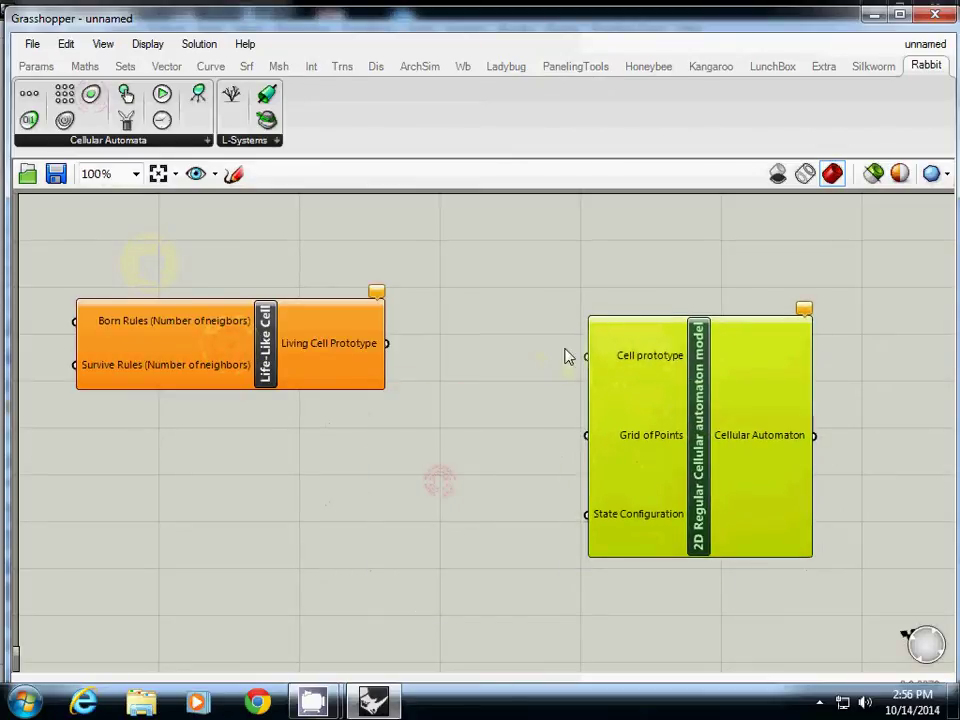
left_click_drag(272, 358, 298, 369)
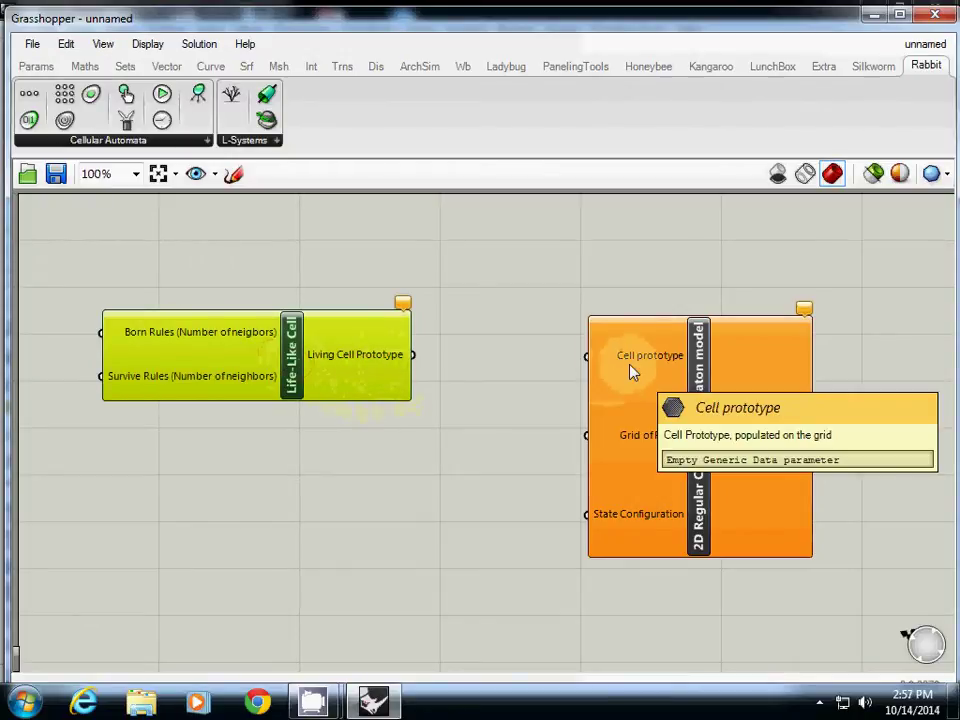
left_click_drag(295, 365, 383, 367)
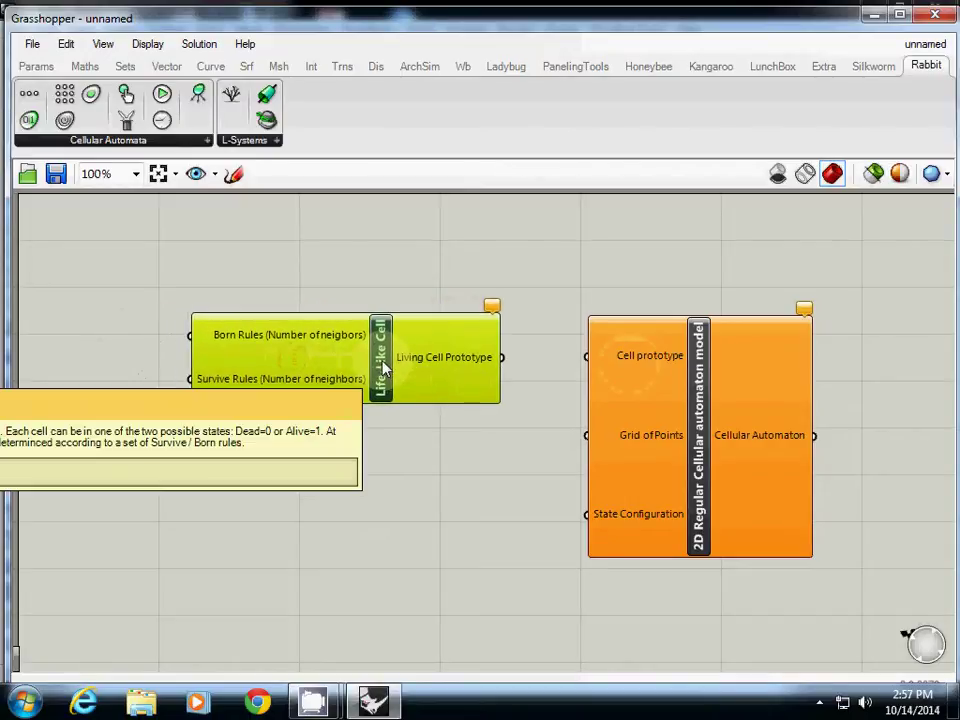
left_click(112, 300)
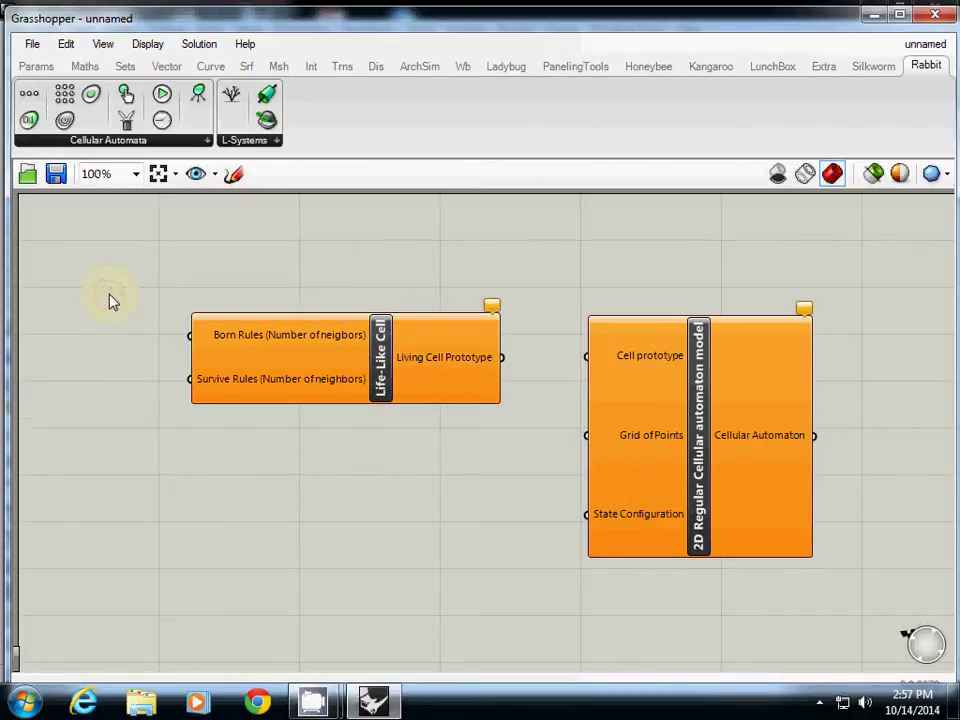
left_click(382, 365)
right_click(382, 370)
left_click(430, 451)
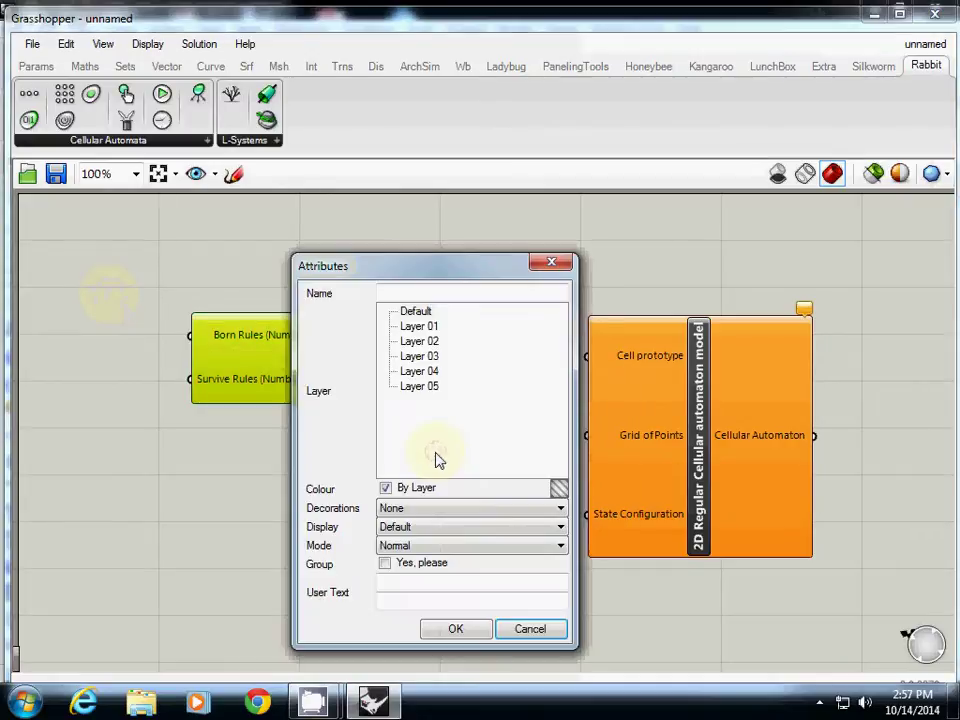
left_click(523, 630)
Read the help description of the Life-Like Cell component, including its Born Rules and Survive Rules inputs.
right_click(382, 380)
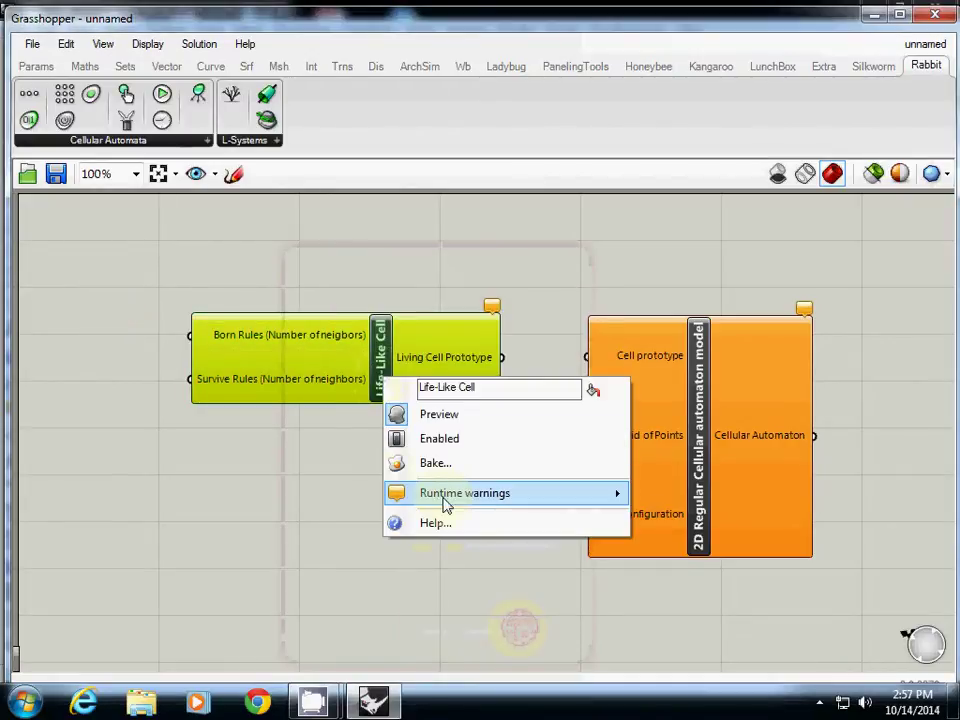
left_click(448, 521)
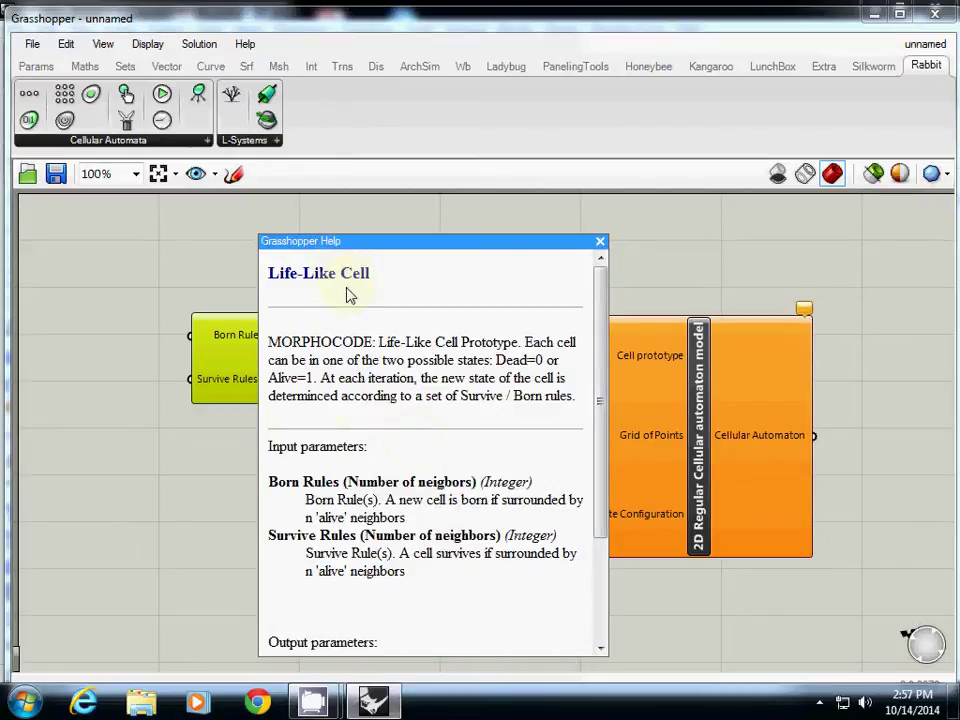
left_click_drag(386, 242, 528, 133)
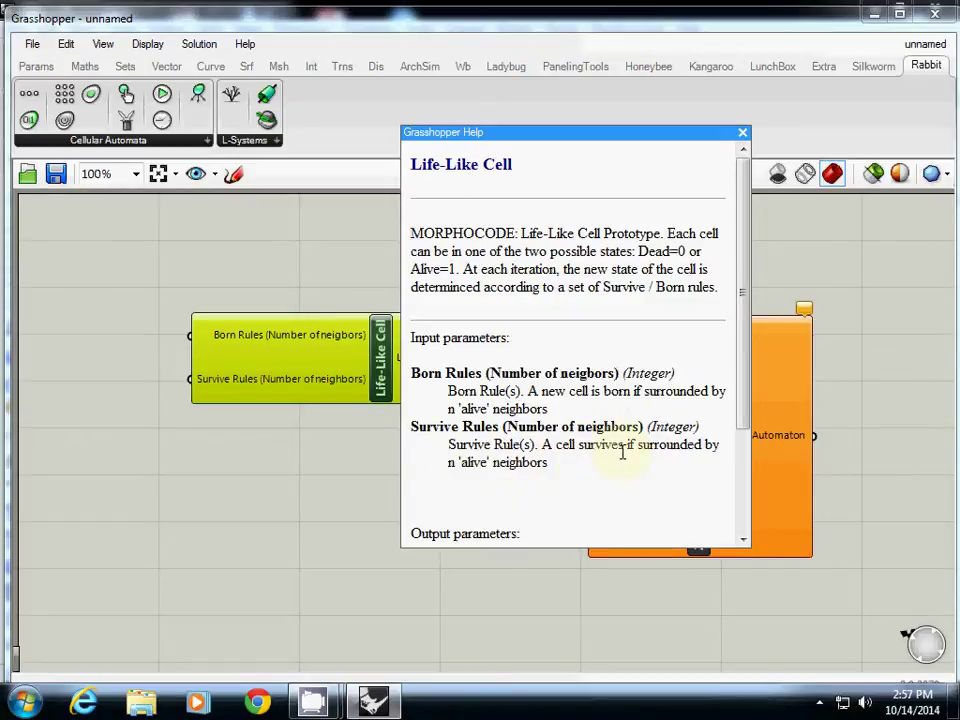
left_click(744, 133)
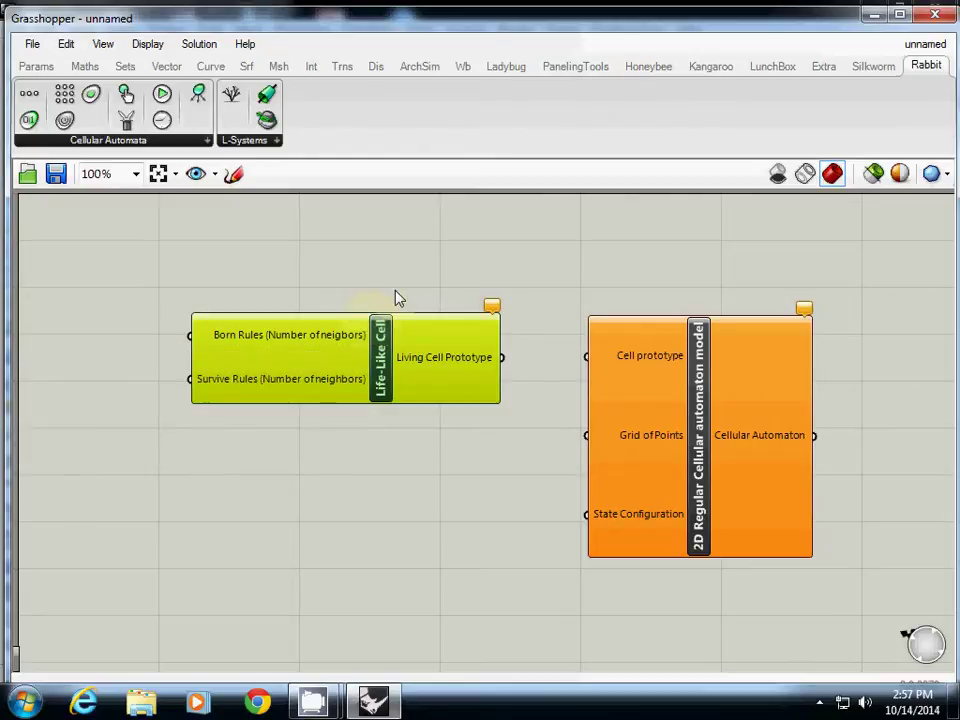
Add a number slider set to 3, connect it to Life-Like Cell's Born Rules input, and align the two.
double_click(104, 301)
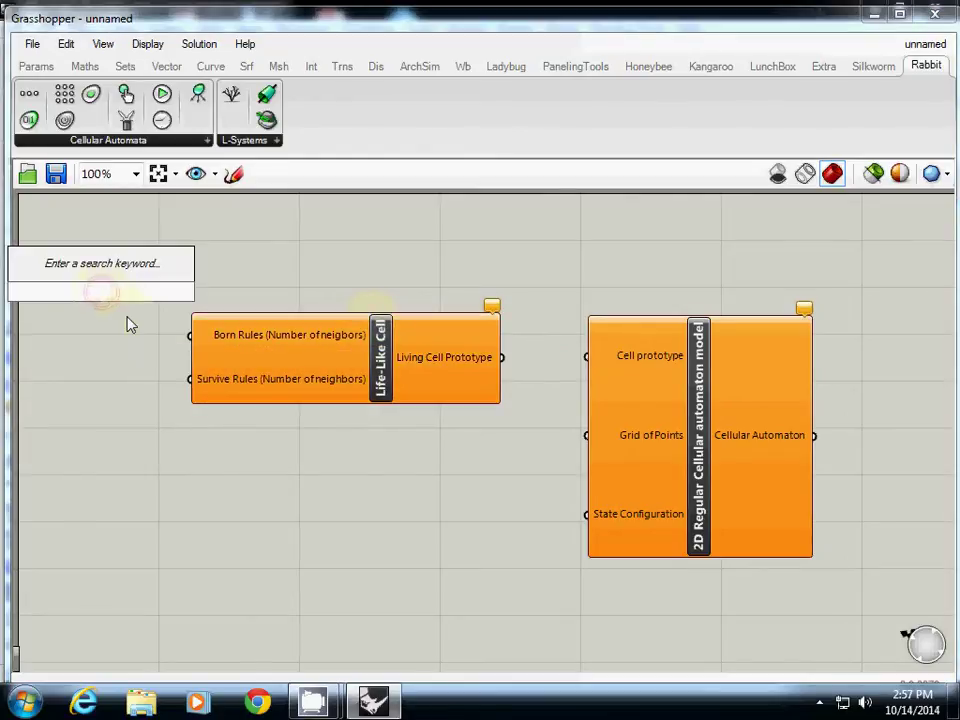
type("3")
key("Return")
left_click_drag(388, 358, 443, 320)
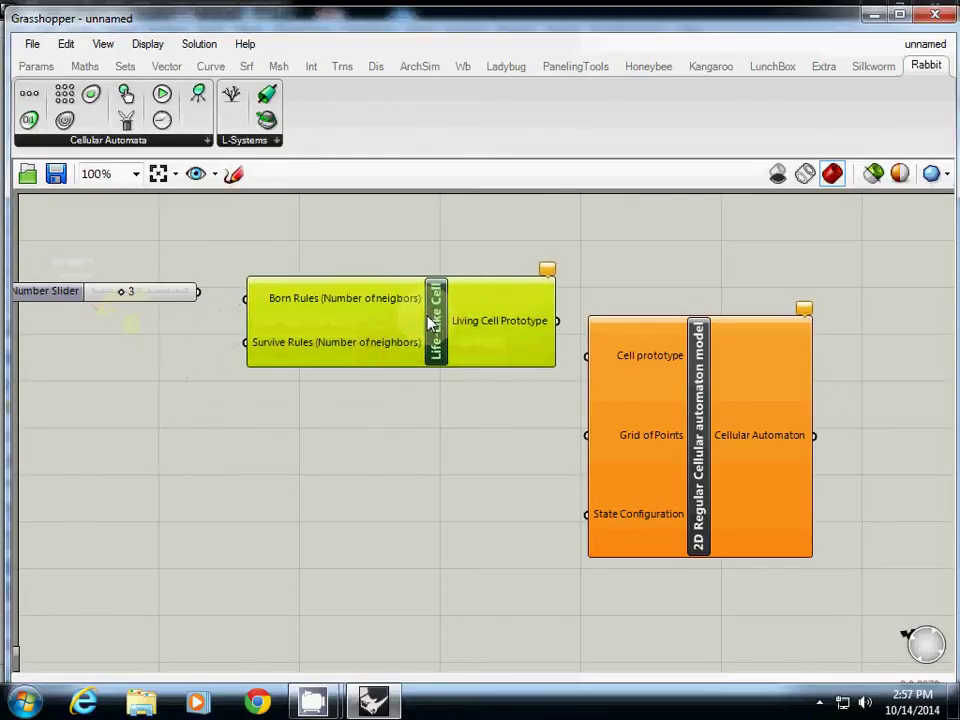
left_click_drag(199, 291, 244, 299)
left_click_drag(161, 297, 180, 313)
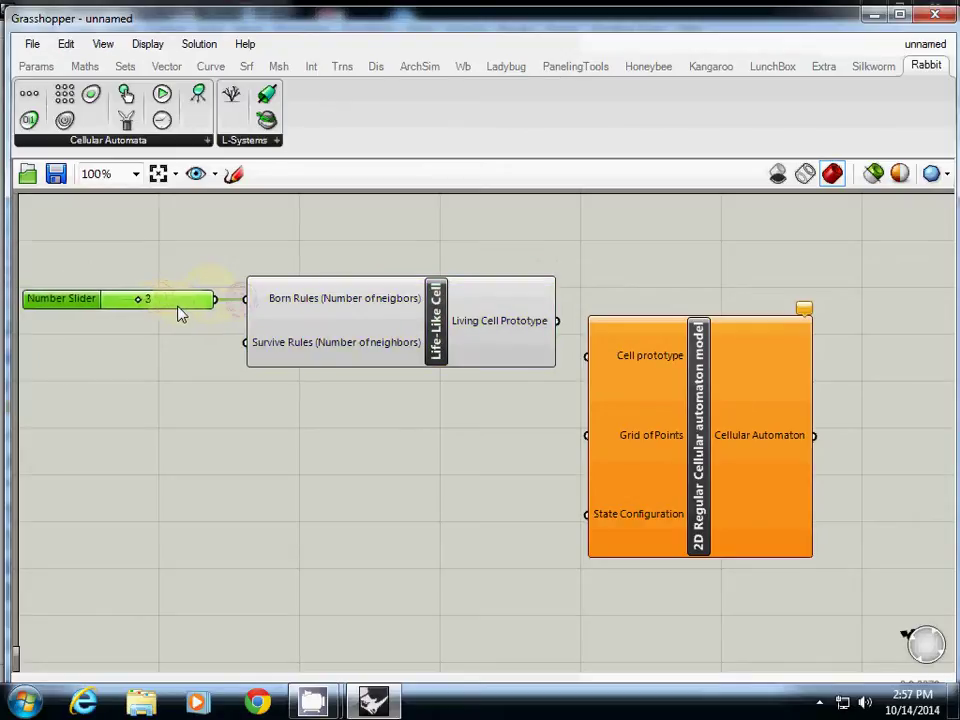
left_click(240, 488)
left_click_drag(340, 367, 357, 370)
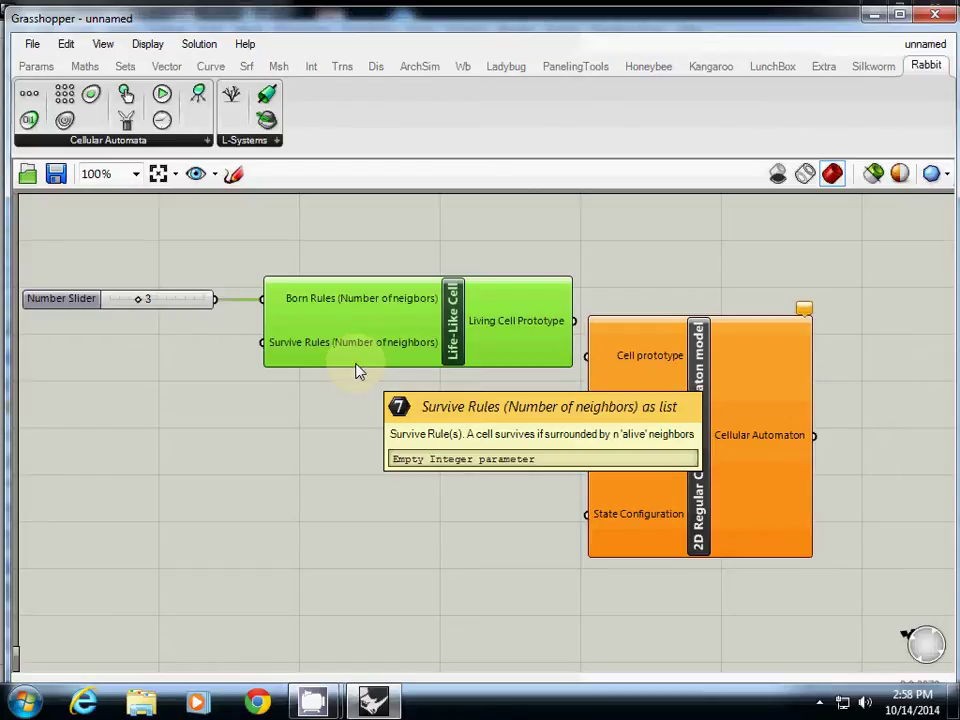
double_click(107, 384)
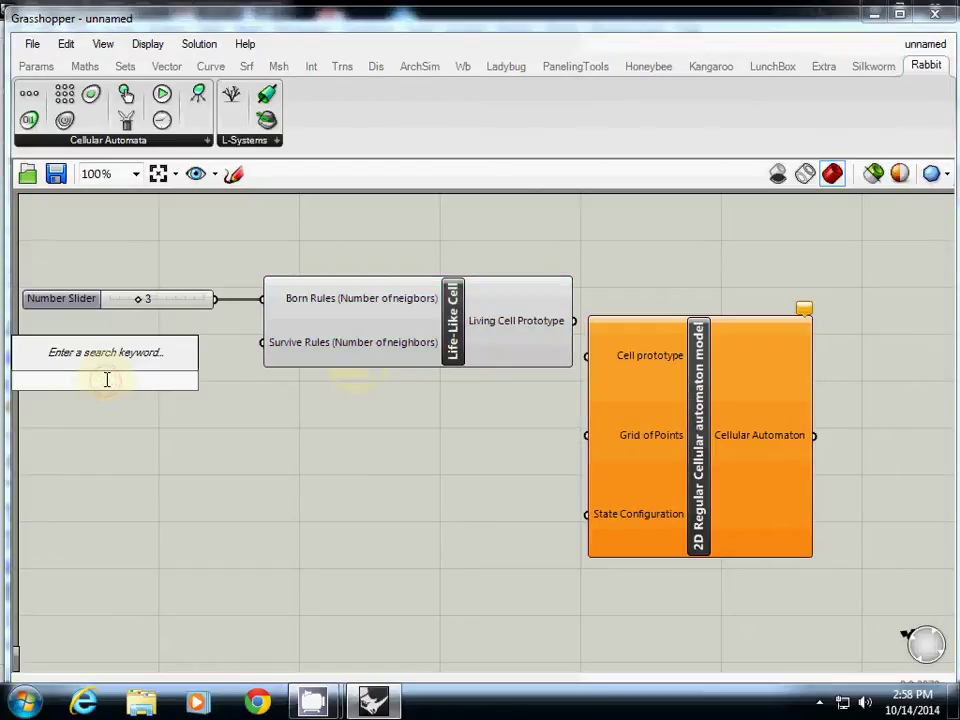
type("1")
key("Return")
left_click(115, 381)
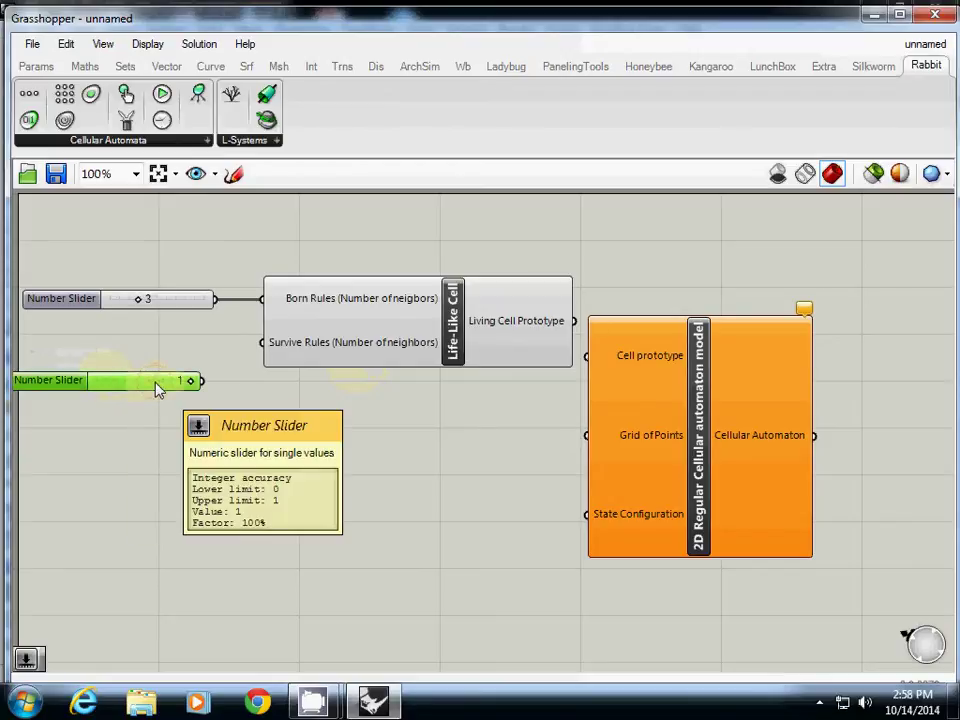
key("Delete")
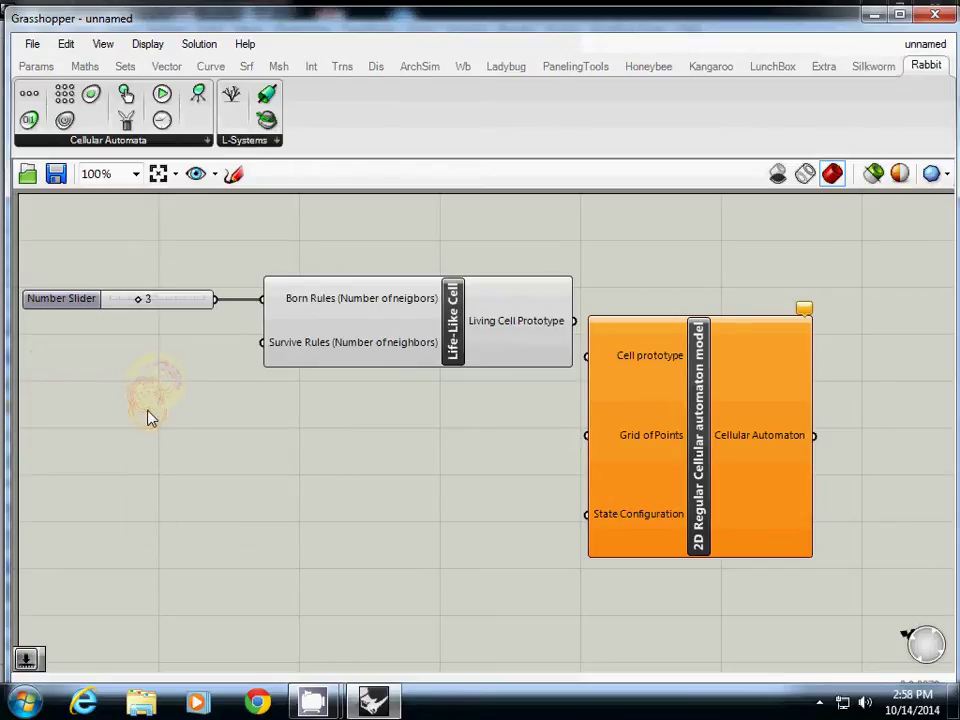
Add two number sliders set to 2 and 3, stacked below the Born Rules slider.
double_click(133, 385)
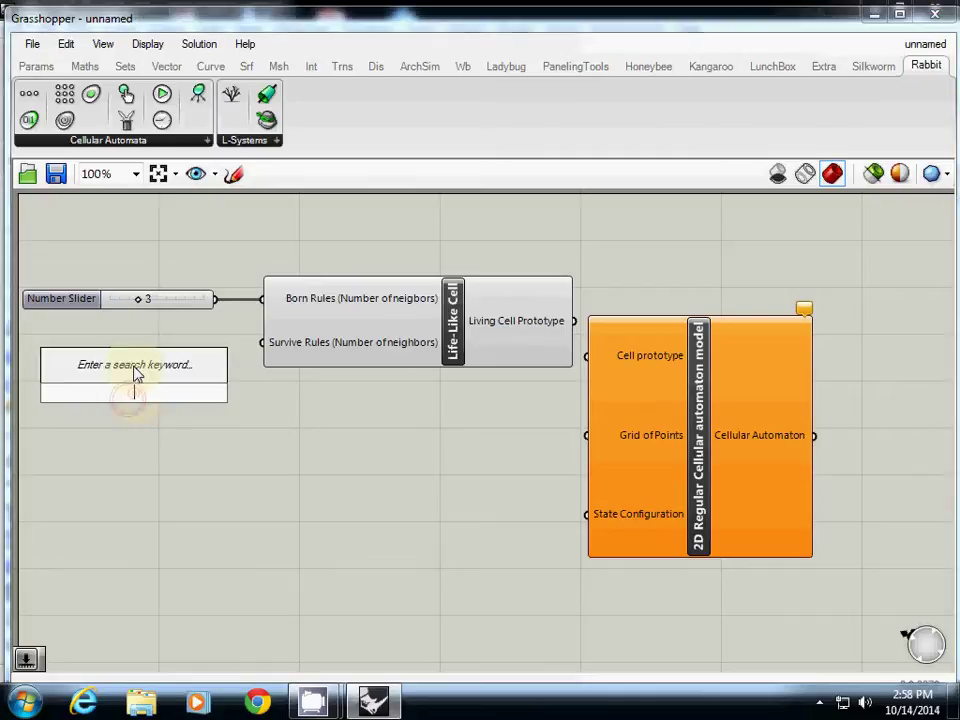
double_click(128, 364)
type("2")
key("Return")
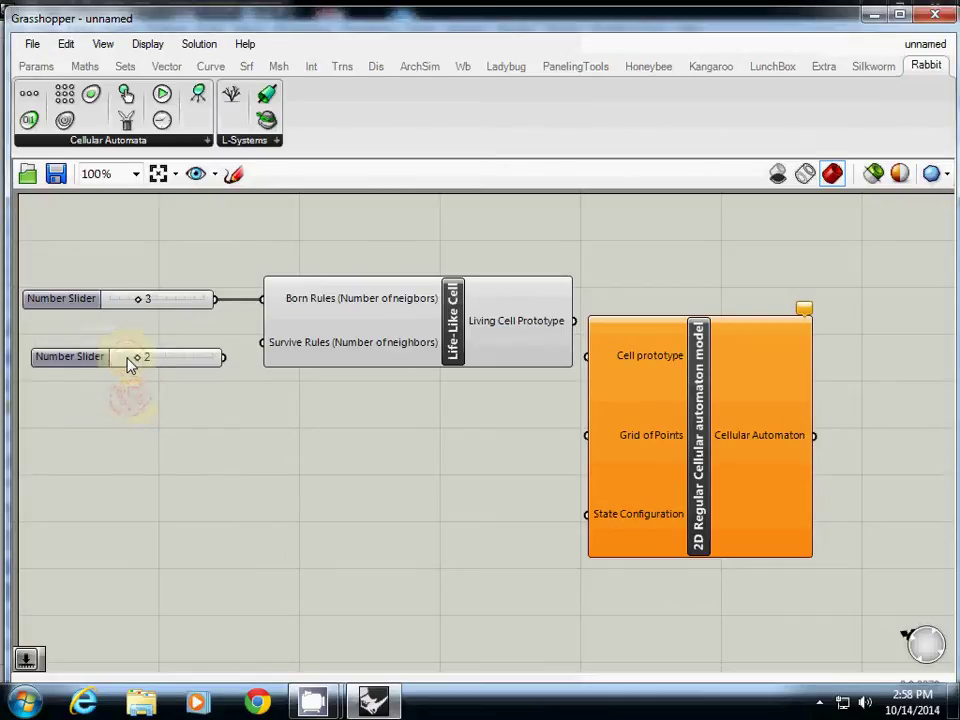
double_click(163, 407)
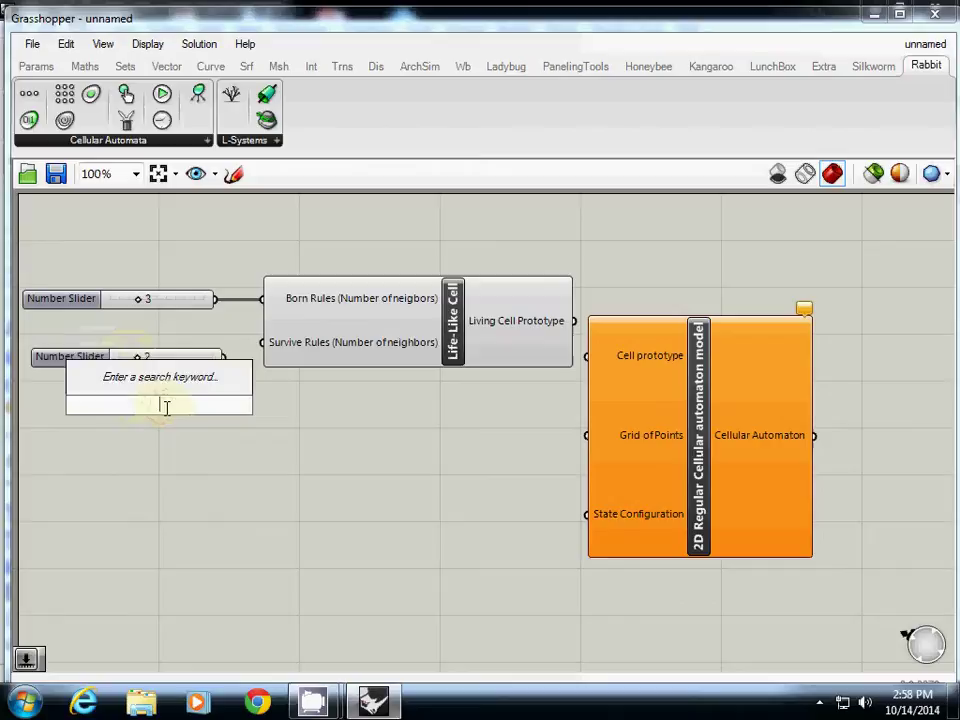
type("3")
key("Return")
right_click(147, 405)
left_click(138, 402)
left_click_drag(135, 396, 120, 382)
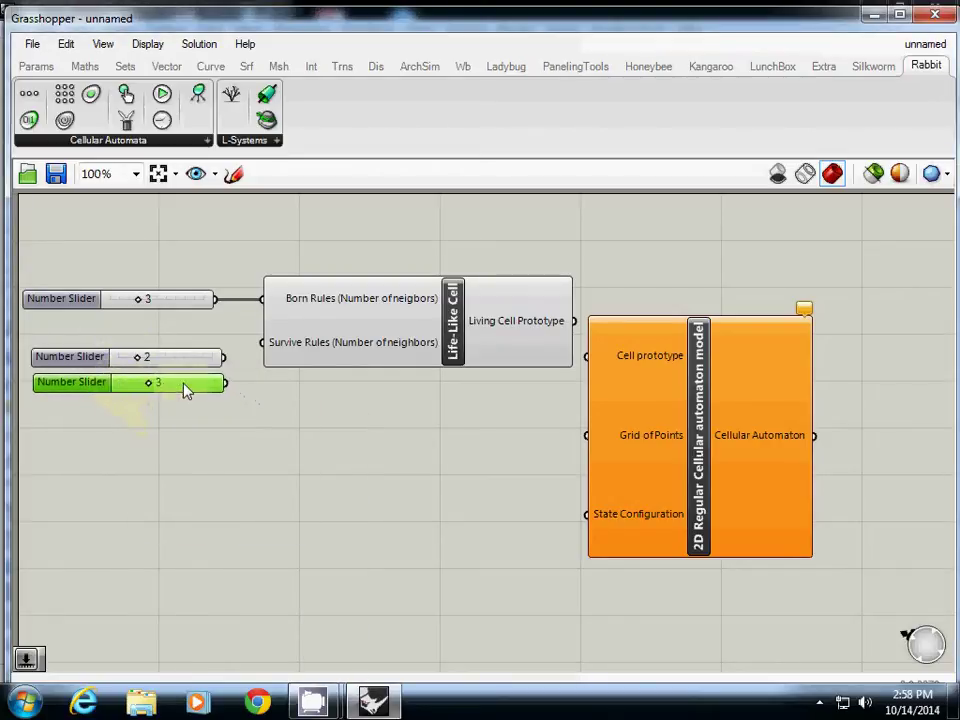
Connect the two new sliders to Life-Like Cell's Survive Rules input and tidy the layout of sliders and automaton model.
left_click_drag(223, 357, 262, 343)
left_click_drag(698, 406, 772, 382)
mouse_move(667, 477)
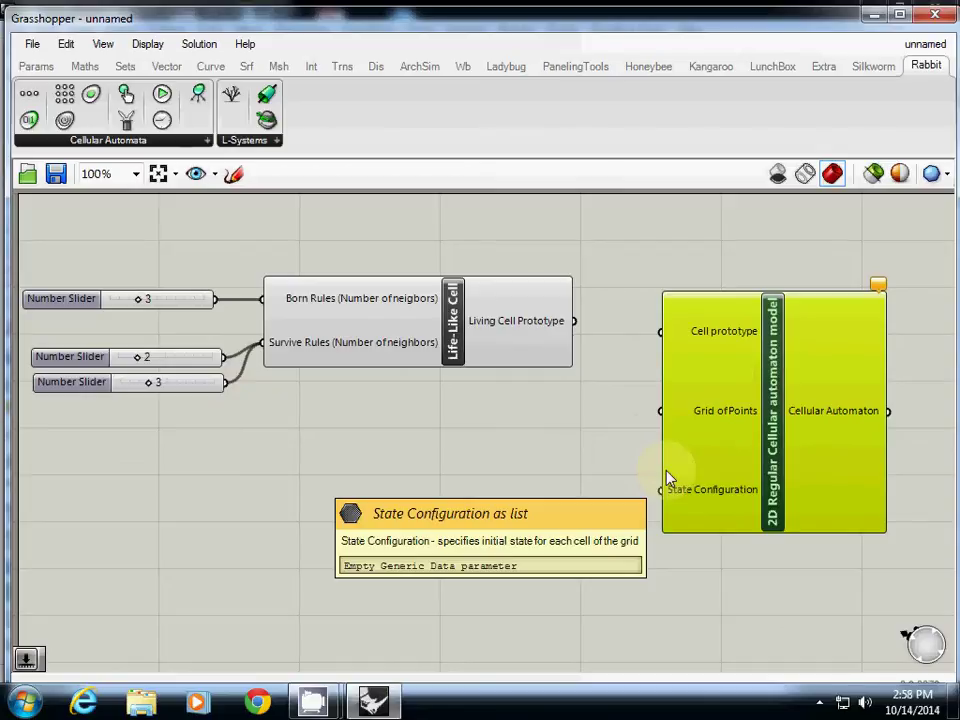
left_click_drag(201, 362, 181, 372)
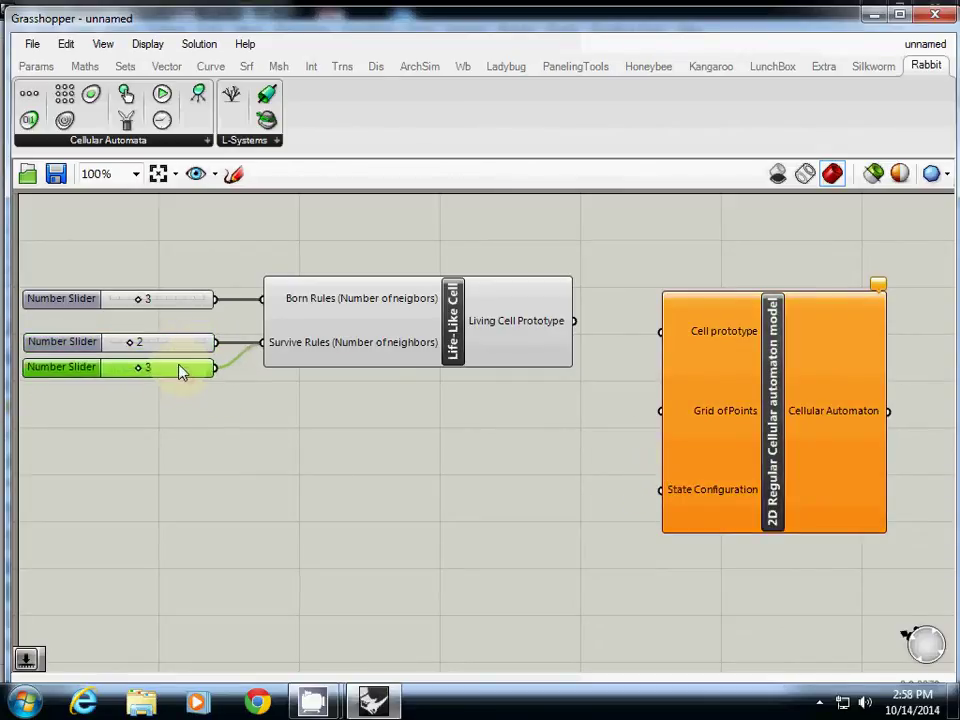
left_click(363, 467)
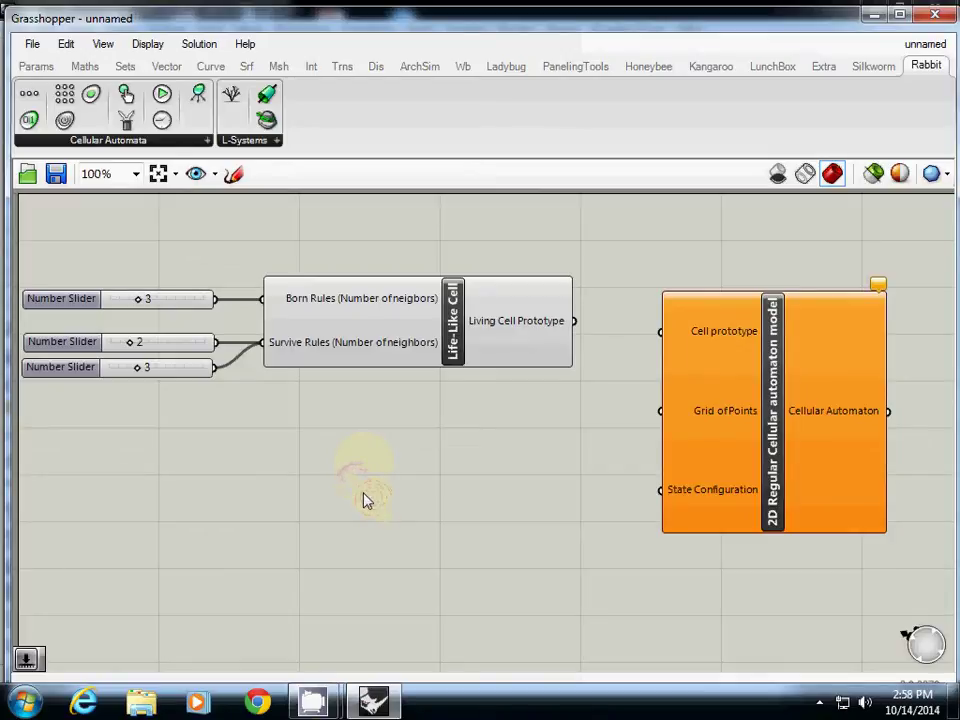
Add a Rectangular grid component below Life-Like Cell and connect its Points output to the automaton's Grid of Points input.
double_click(363, 499)
type("re")
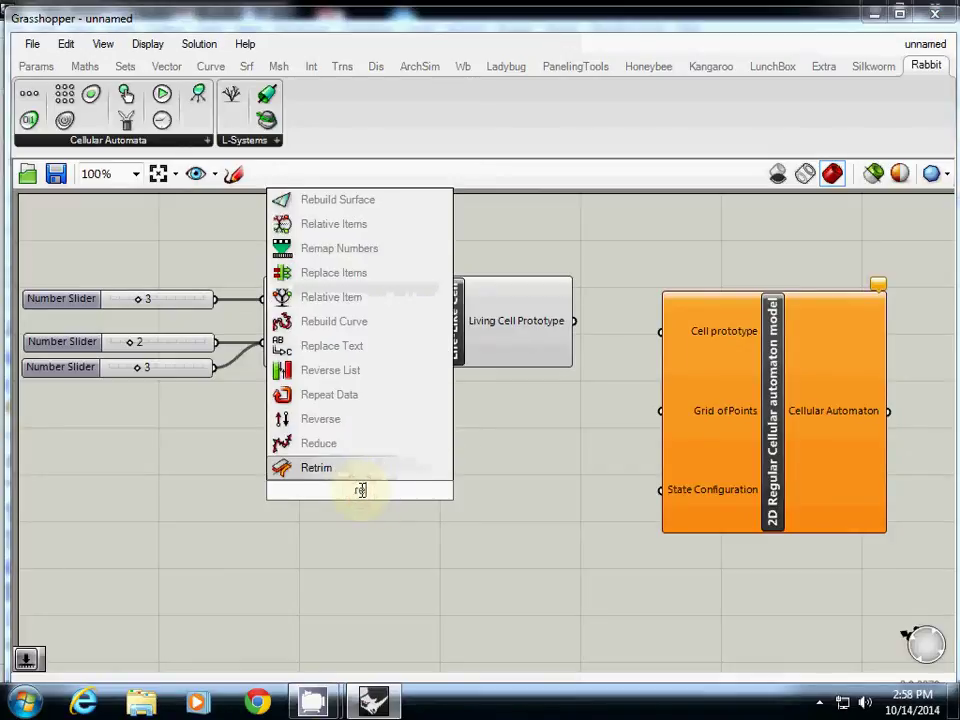
type("ctangular")
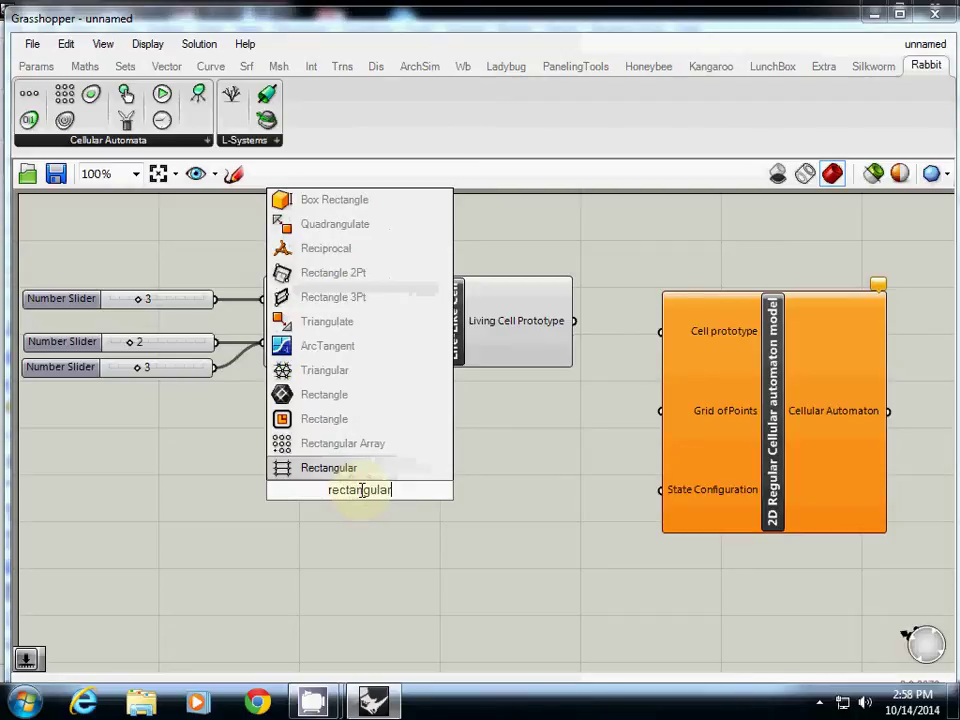
key("Return")
left_click_drag(370, 490, 449, 461)
left_click_drag(502, 488, 598, 450)
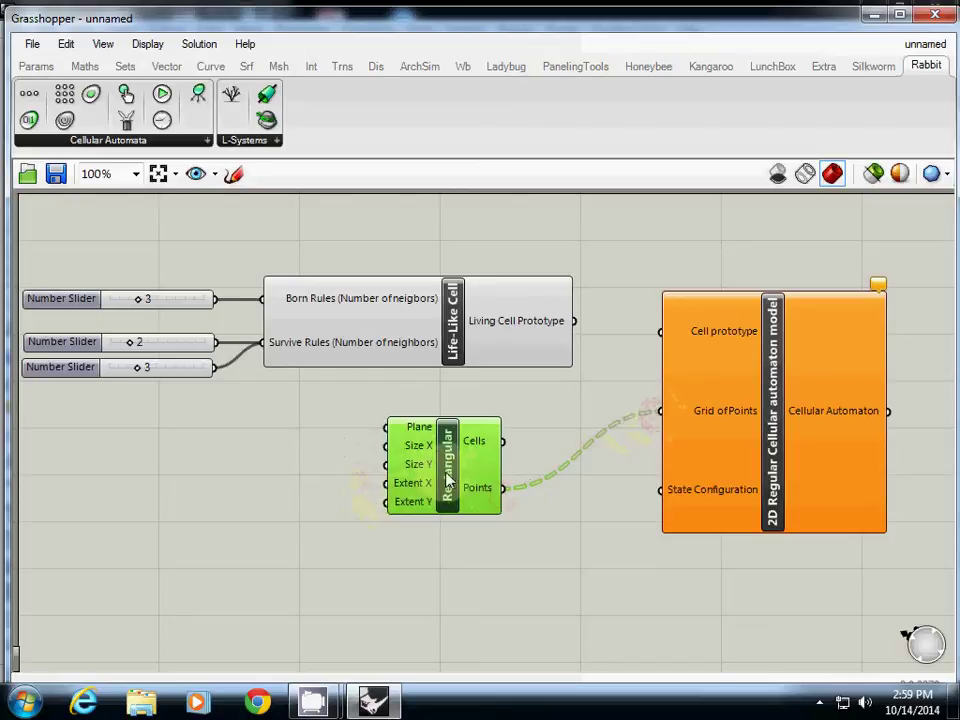
left_click_drag(449, 479, 453, 464)
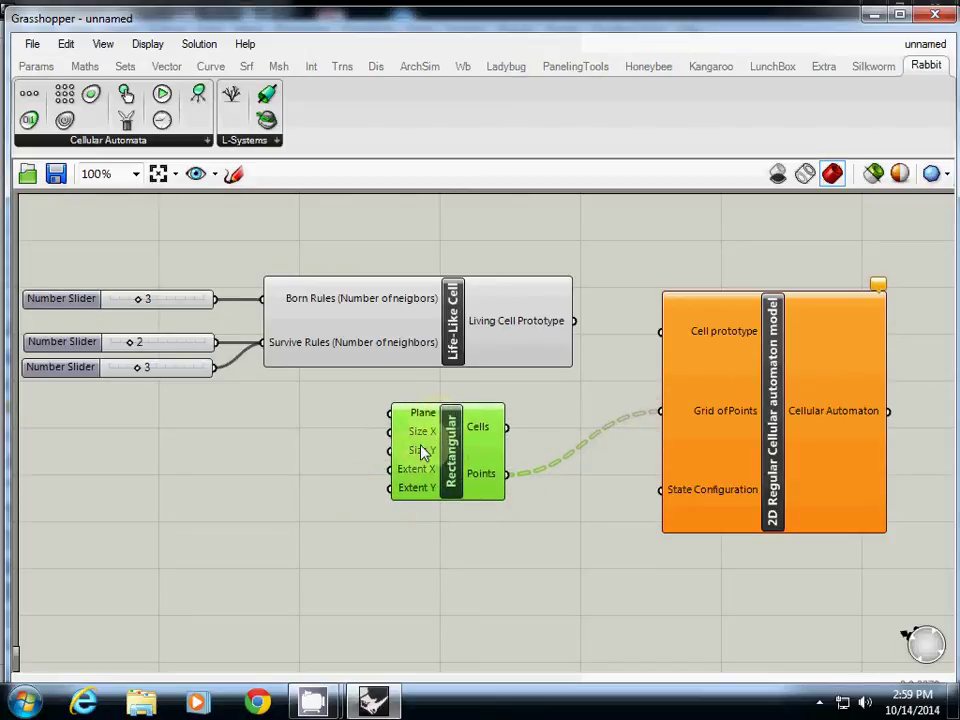
Add an XY Plane component, connect it to the Rectangular grid's Plane input, and move the grid component slightly down.
double_click(249, 449)
type("x")
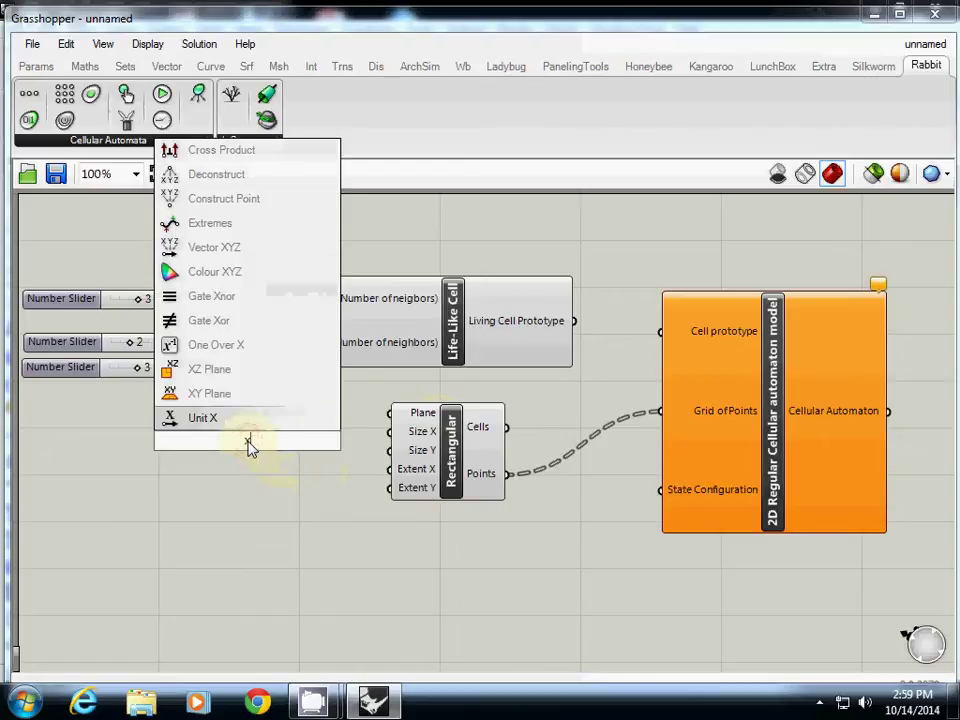
type("y")
key("Return")
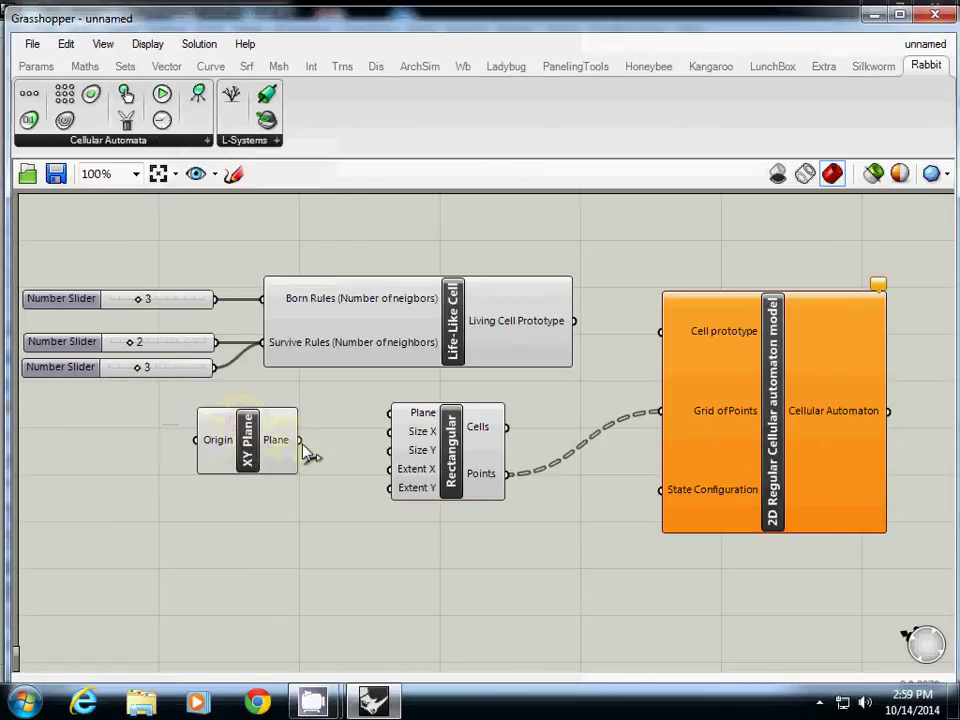
left_click_drag(300, 440, 390, 413)
left_click_drag(448, 462, 453, 495)
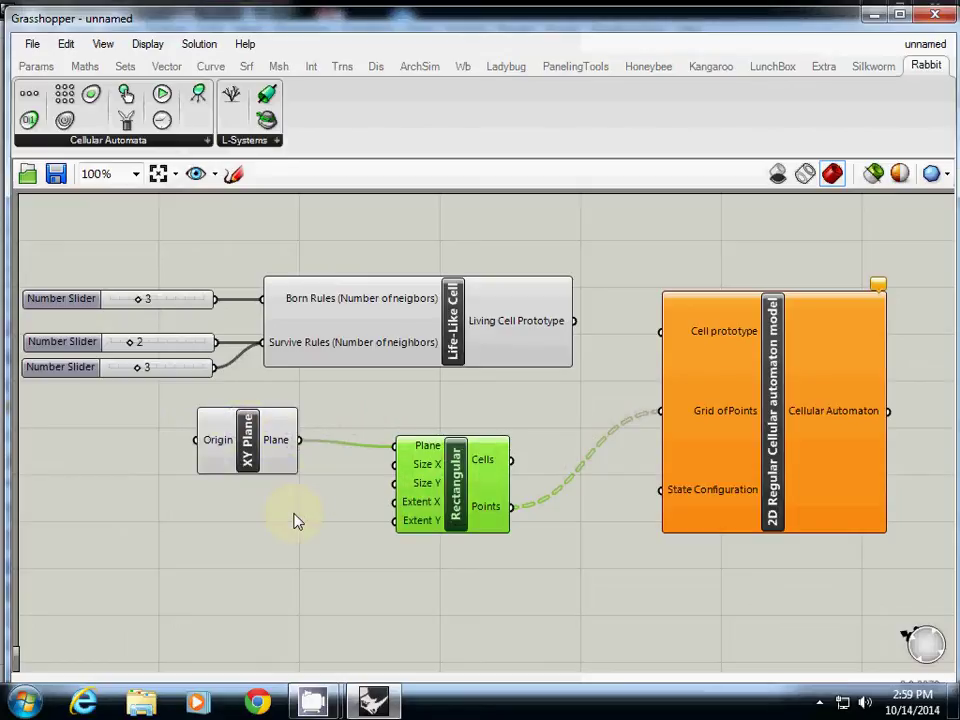
left_click(262, 530)
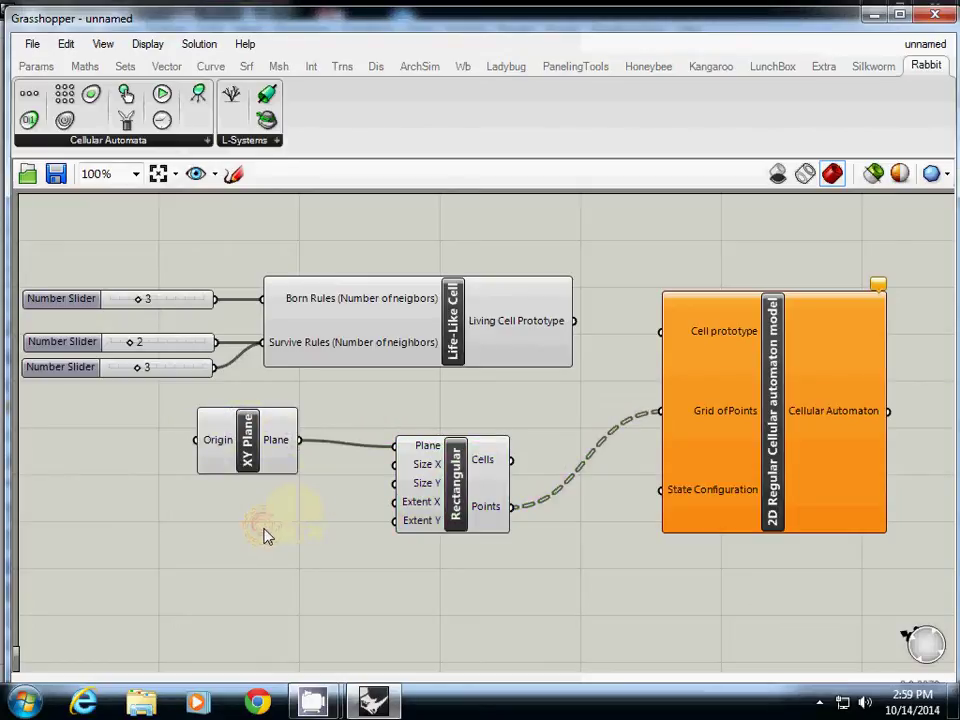
Add a number slider set to 1 below XY Plane and connect it to the Rectangular grid's Size X and Size Y inputs.
double_click(260, 546)
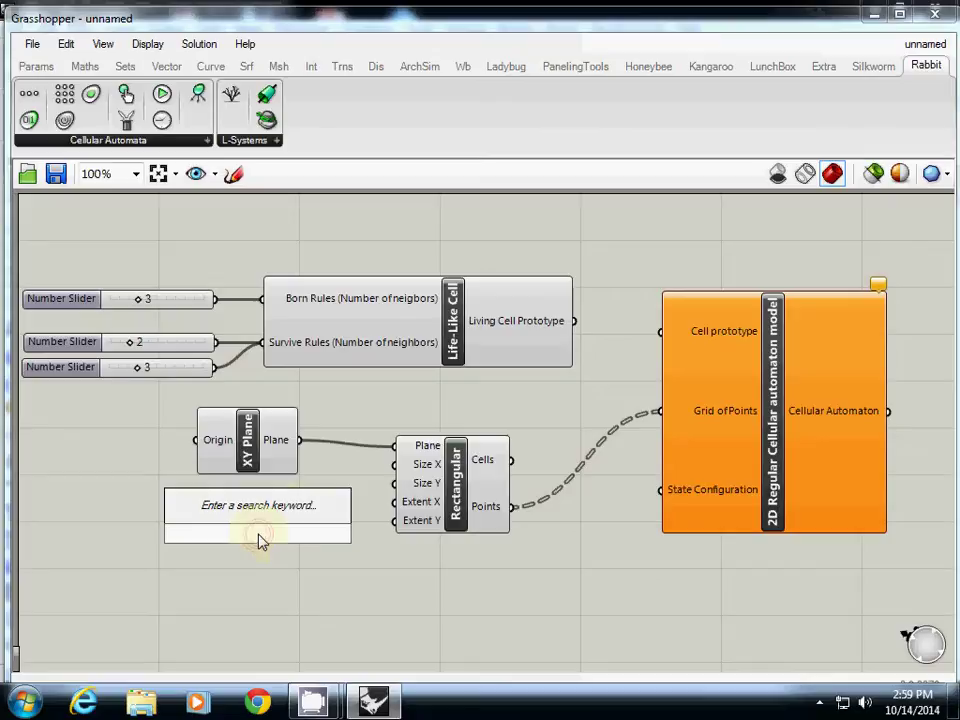
type("Number Slider")
key("Return")
left_click_drag(260, 540, 209, 505)
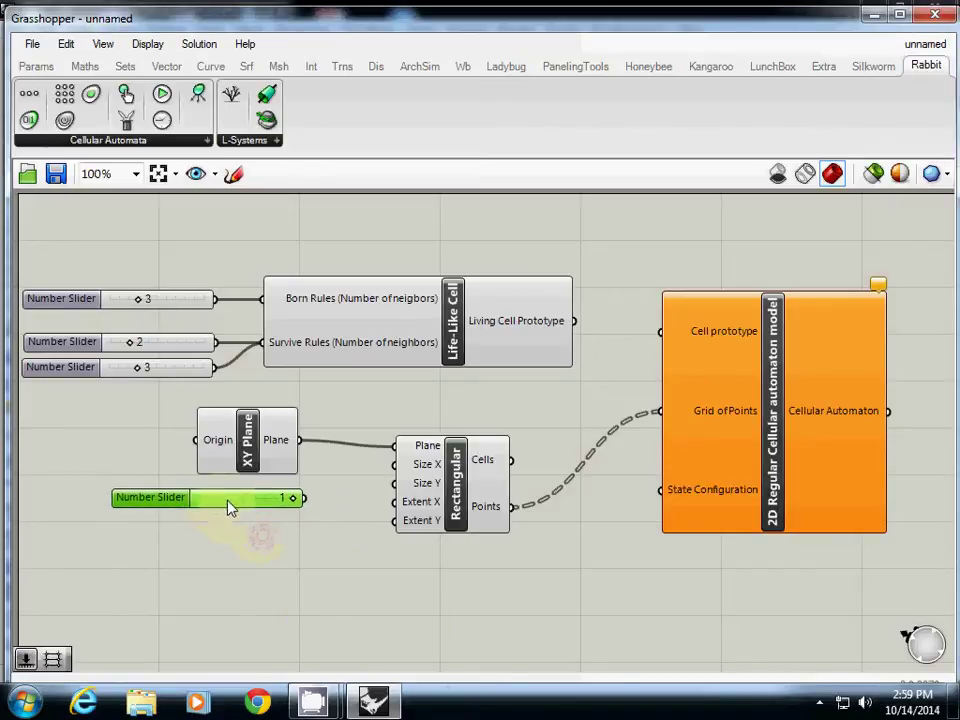
left_click_drag(298, 497, 394, 465)
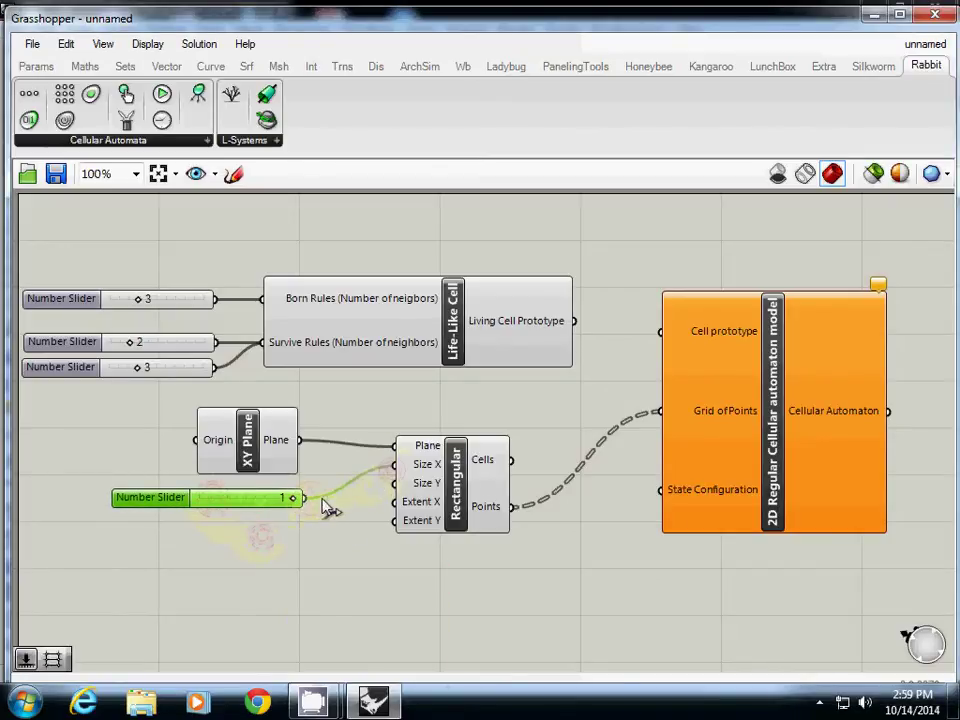
left_click_drag(303, 497, 396, 483)
left_click_drag(436, 519, 448, 540)
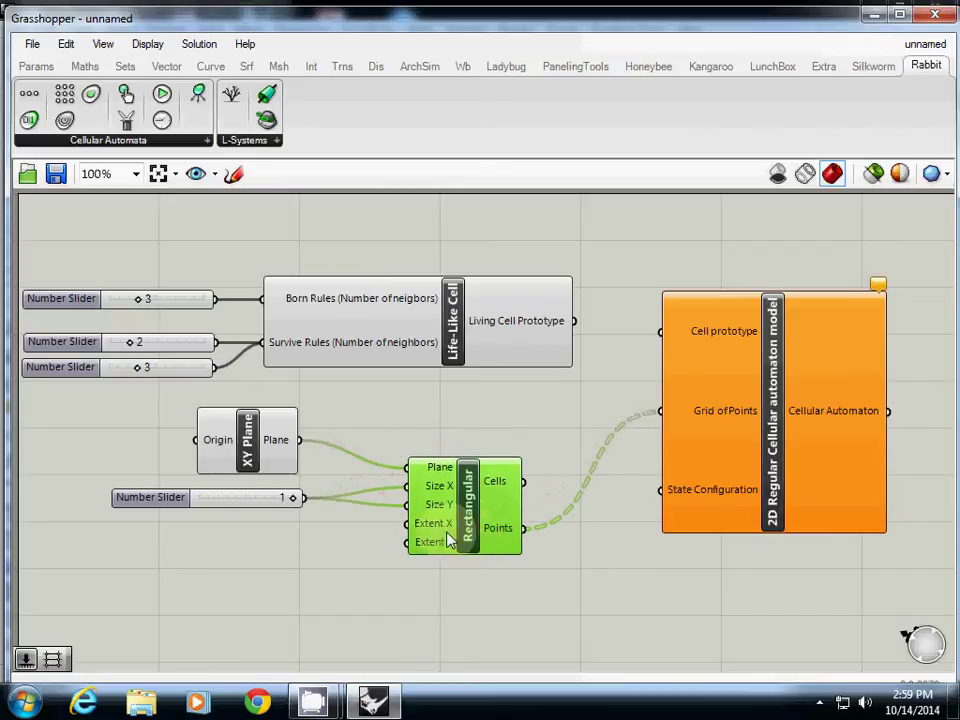
Add a number slider set to 10 and connect it to the Rectangular grid's Extent X and Extent Y inputs.
mouse_move(440, 532)
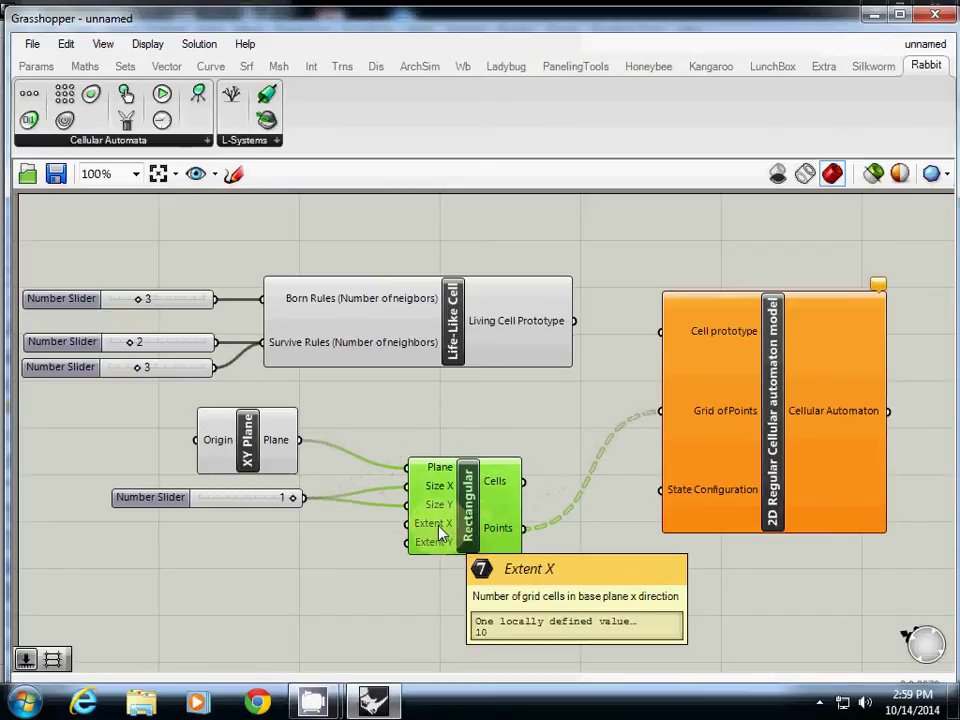
double_click(240, 569)
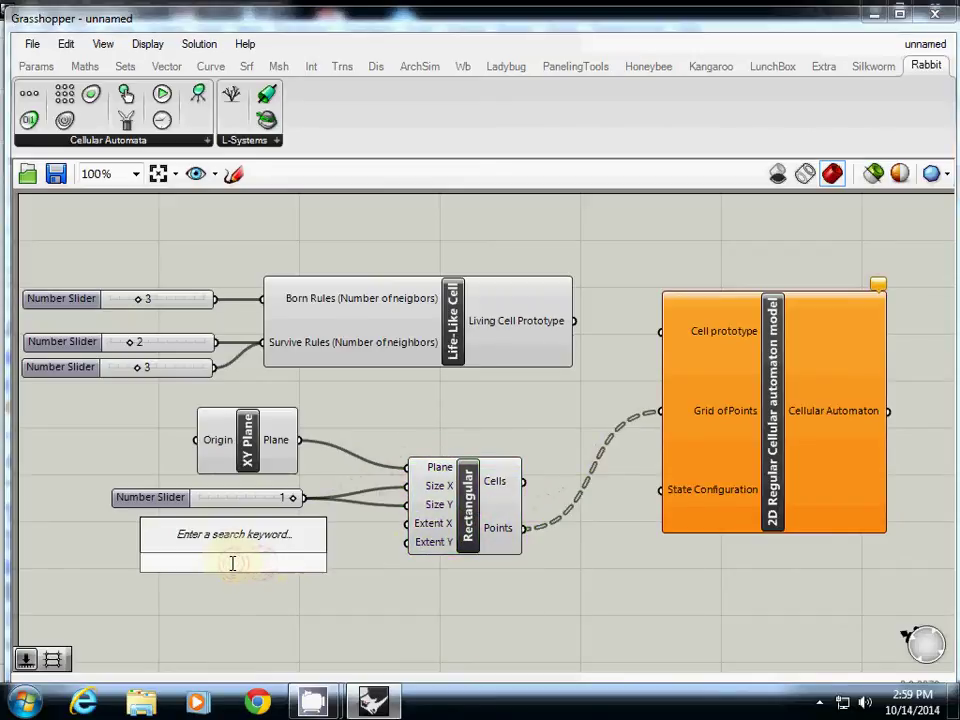
type("10")
key("Return")
mouse_move(236, 563)
left_mouse_down()
mouse_move(242, 568)
mouse_move(222, 557)
left_mouse_up()
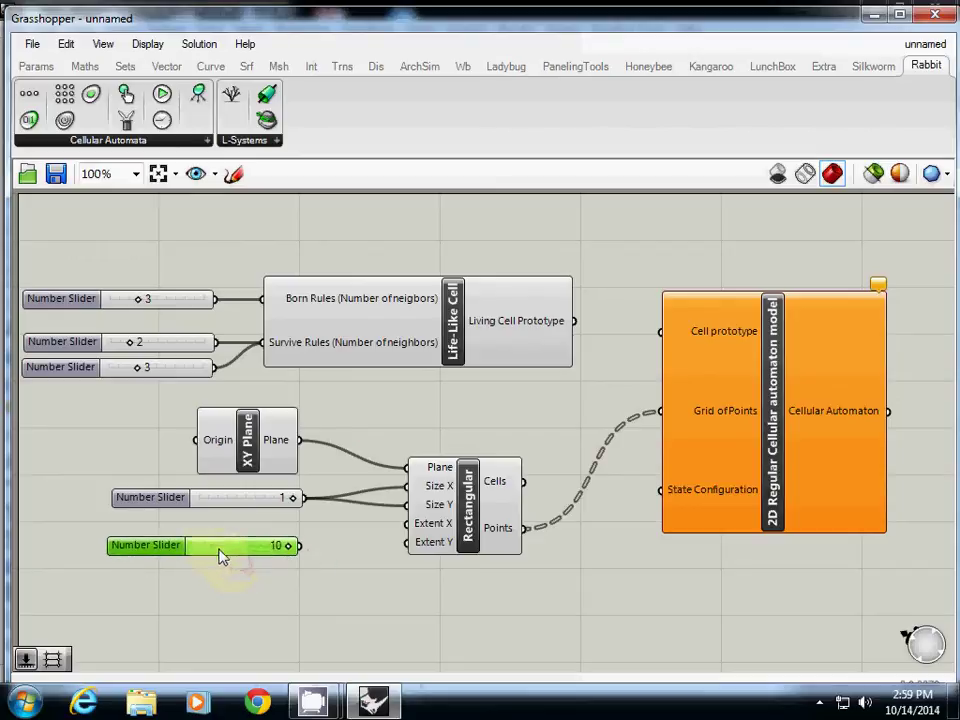
left_click_drag(299, 545, 400, 537)
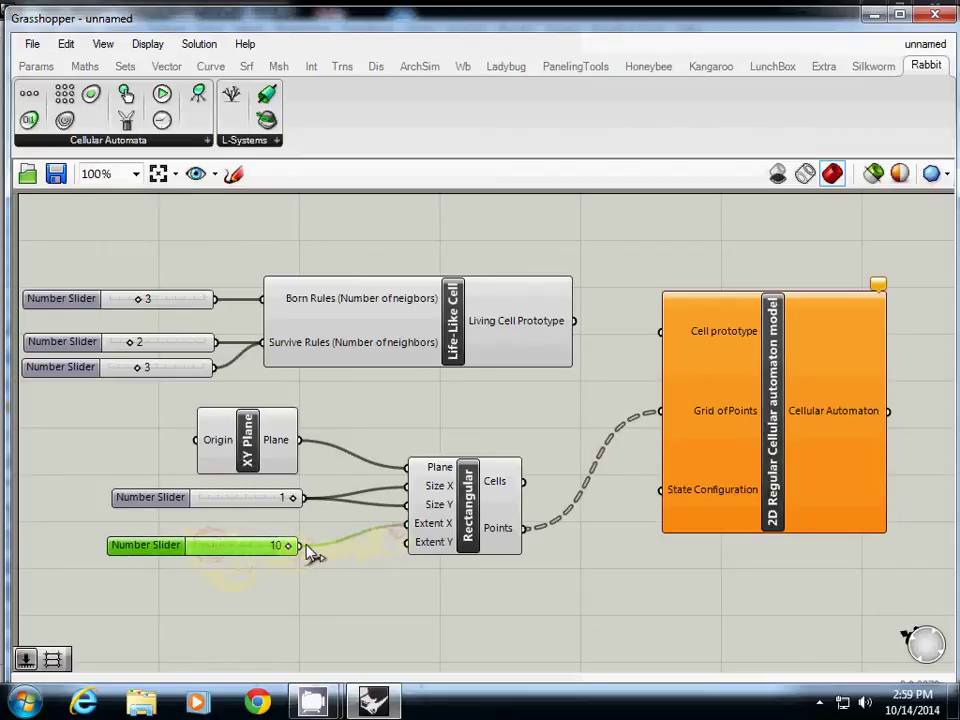
Examine the previews of XY Plane and the Rectangular grid in Rhino's Top viewport by highlighting each component in turn.
left_click_drag(245, 15, 566, 47)
left_click(256, 283)
left_click(195, 348)
left_click(596, 478)
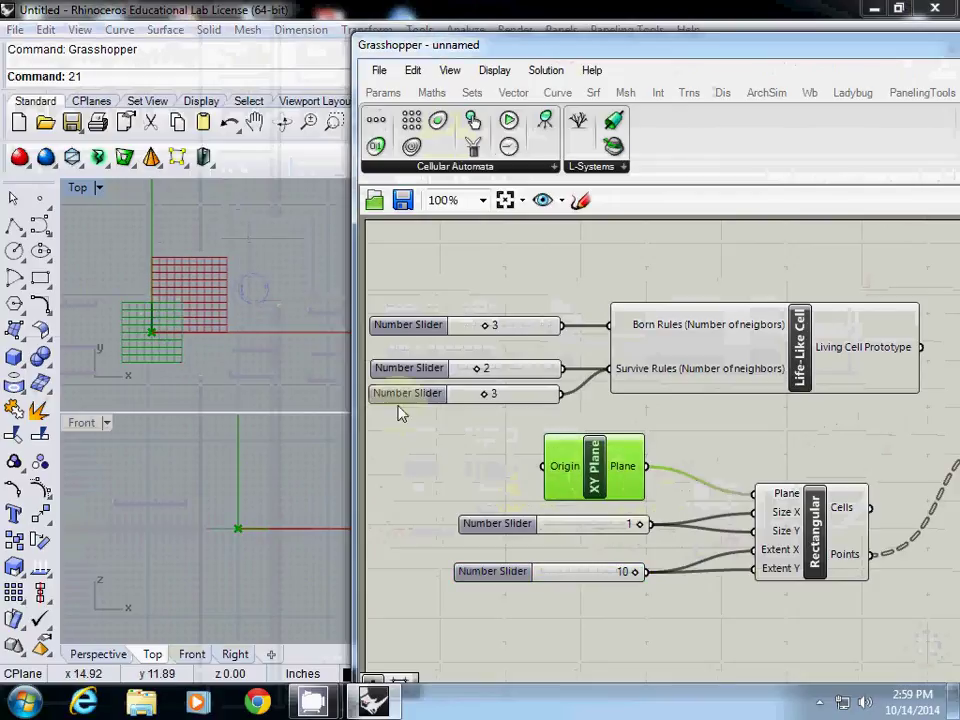
left_click(812, 530)
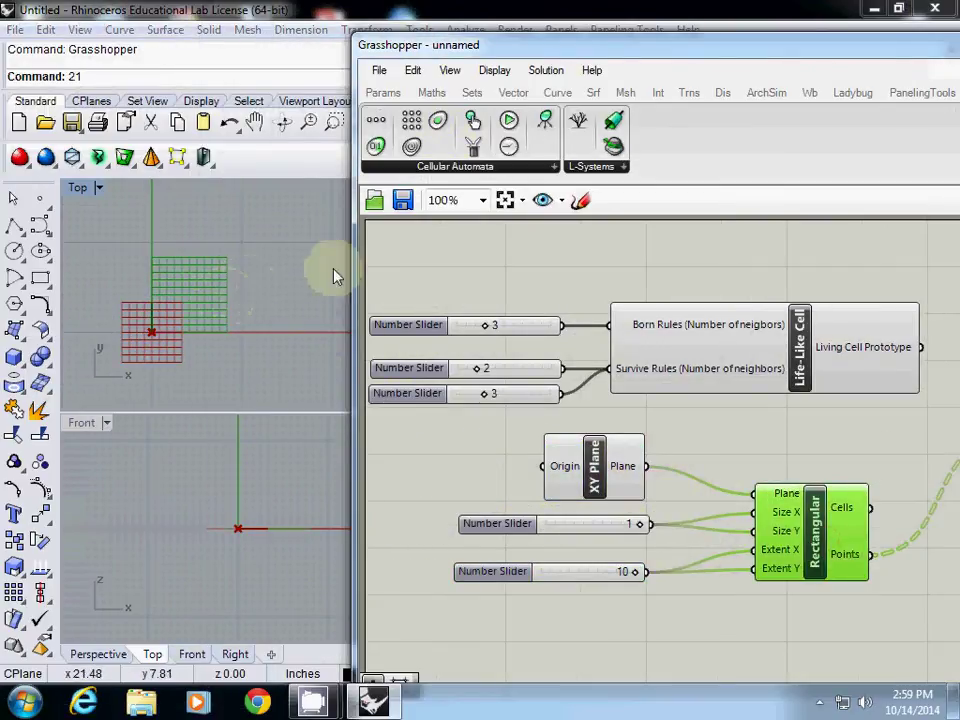
left_click_drag(410, 44, 334, 29)
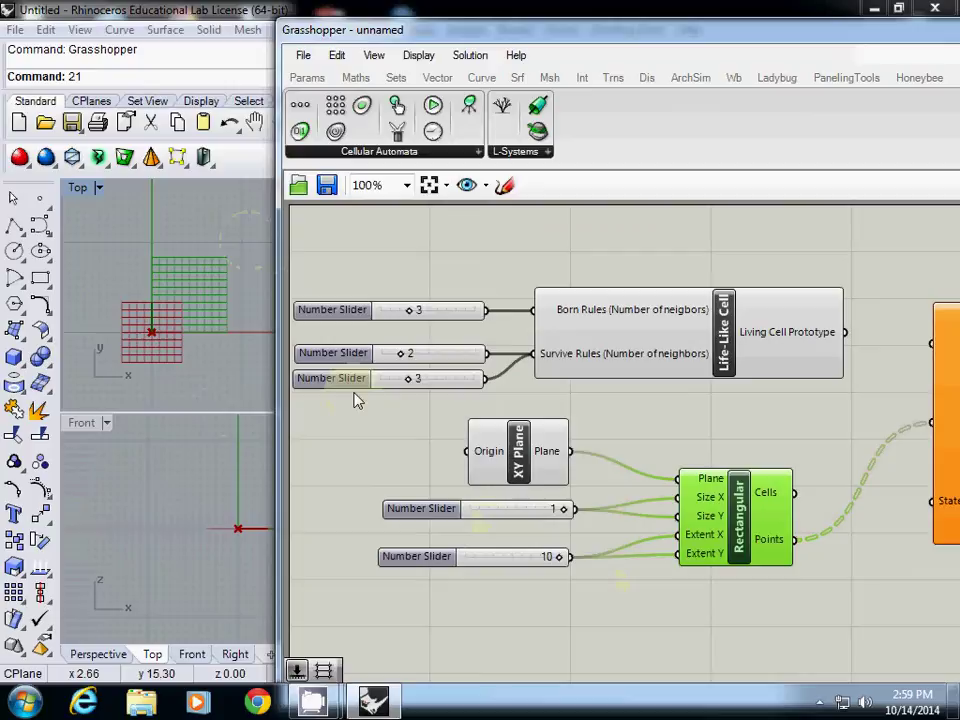
Connect Life-Like Cell's Living Cell Prototype output to the 2D automaton model's Cell prototype input.
left_click_drag(491, 43, 310, 65)
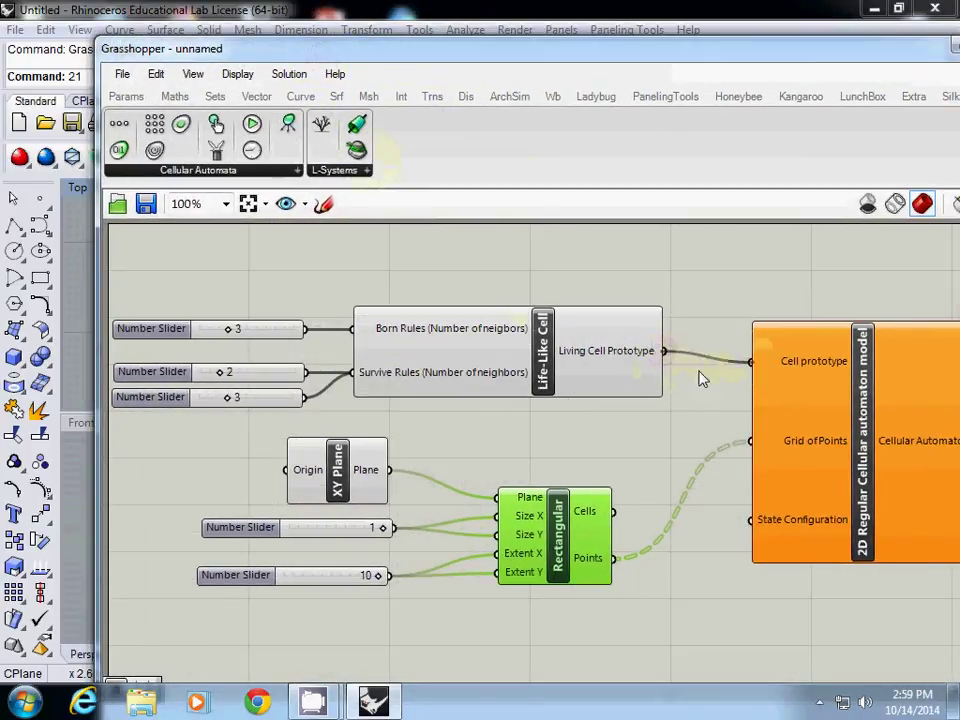
left_click_drag(703, 379, 700, 375)
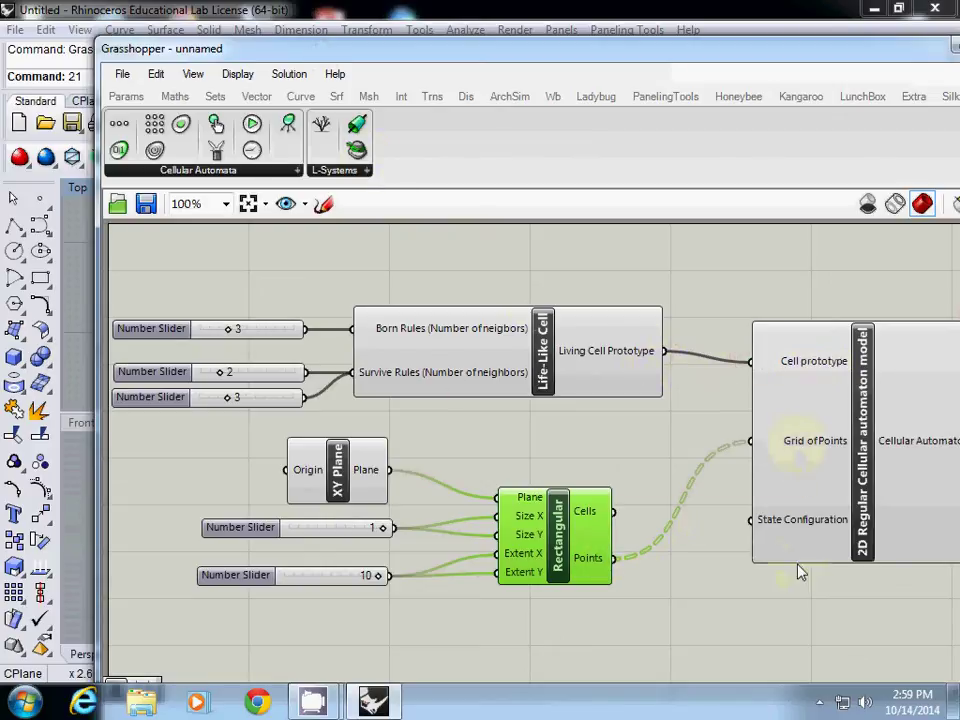
left_click(866, 514)
Add a Custom State configuration component below the Rectangular grid and connect its output to the automaton model's State Configuration input.
right_click_drag(692, 600, 667, 465)
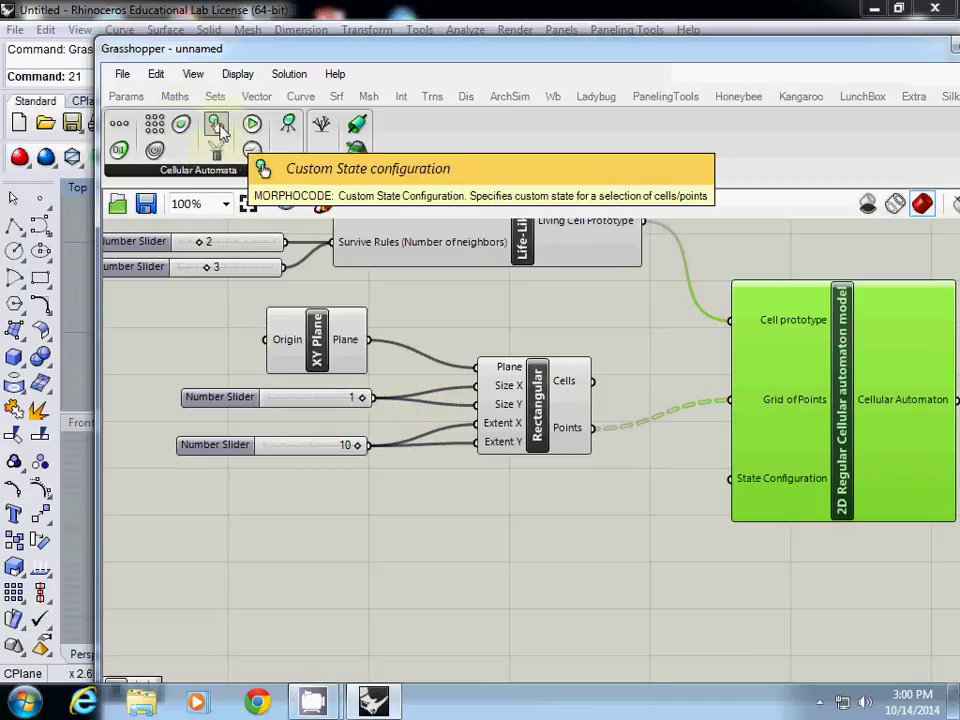
left_click_drag(220, 133, 437, 546)
left_click_drag(421, 600, 474, 586)
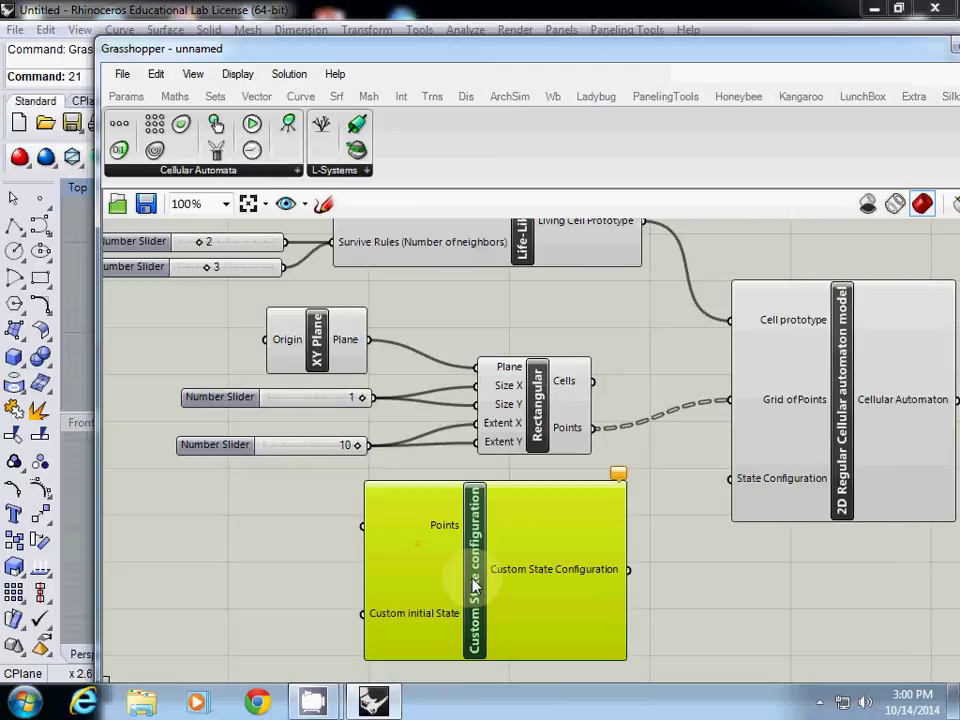
left_click_drag(628, 569, 730, 478)
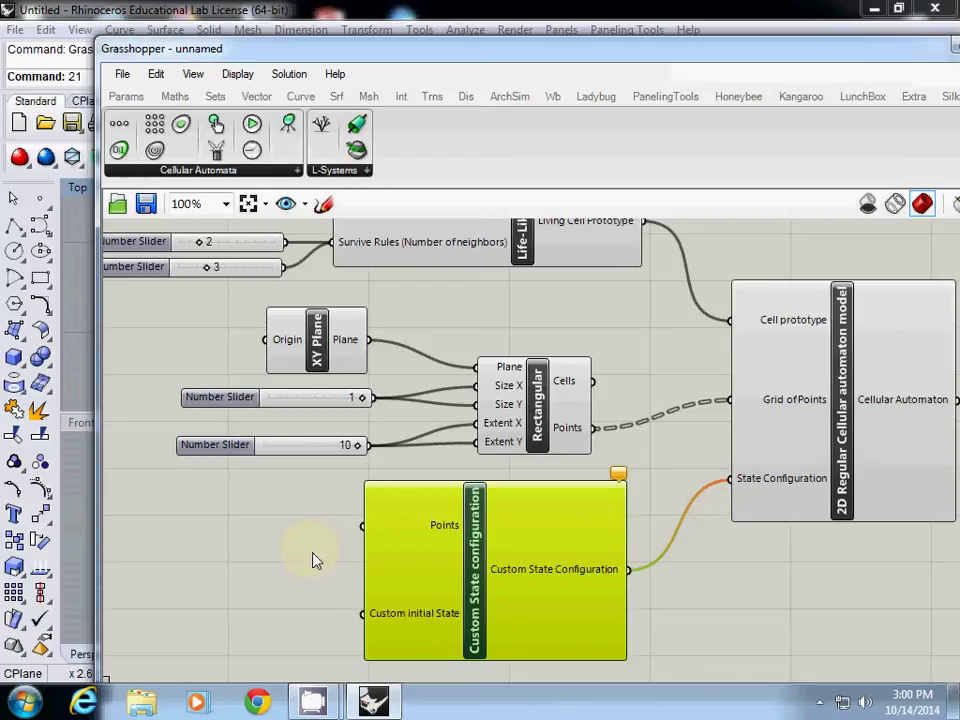
Reveal the grid preview in Rhino's Top viewport and add a Point parameter beside Custom State configuration's Points input.
left_click_drag(255, 52, 472, 45)
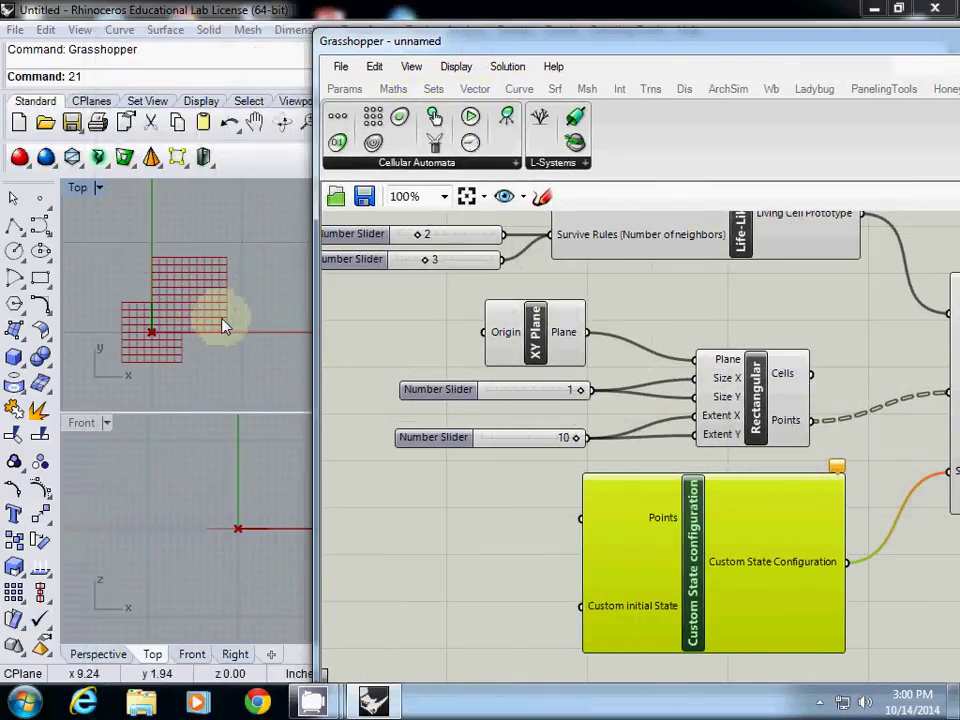
scroll(155, 308, "up", 3)
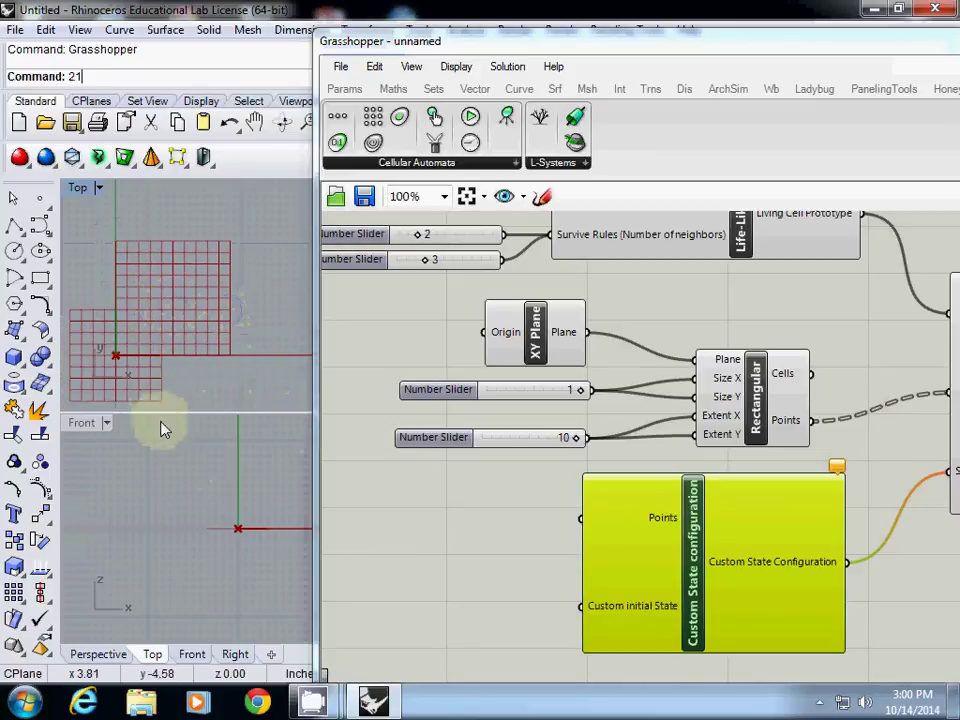
left_click_drag(370, 50, 470, 72)
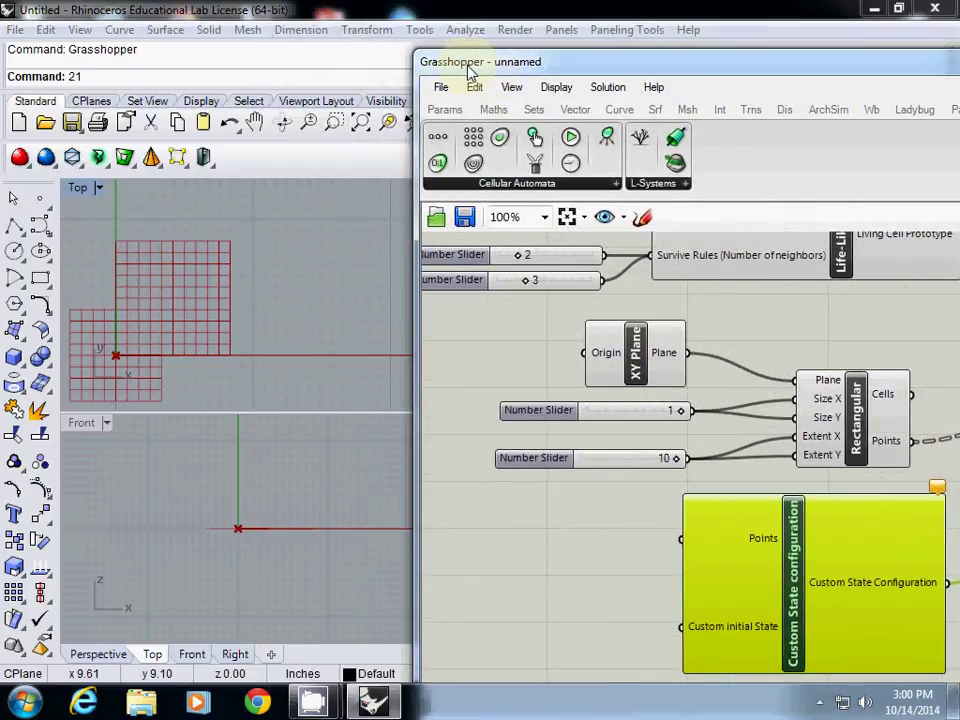
double_click(557, 548)
type("point")
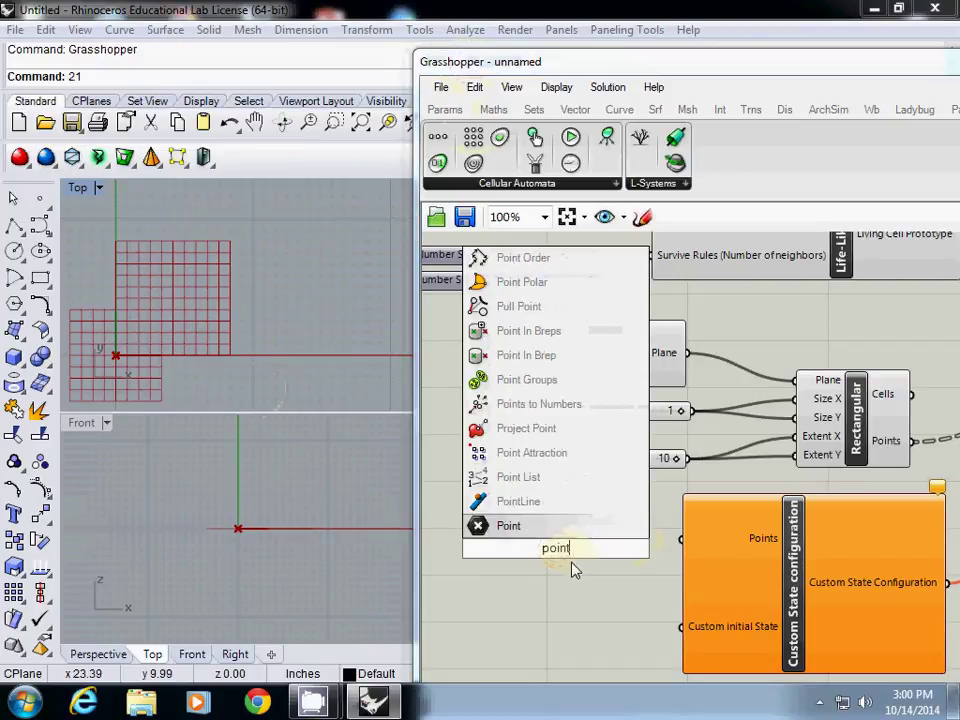
key("Return")
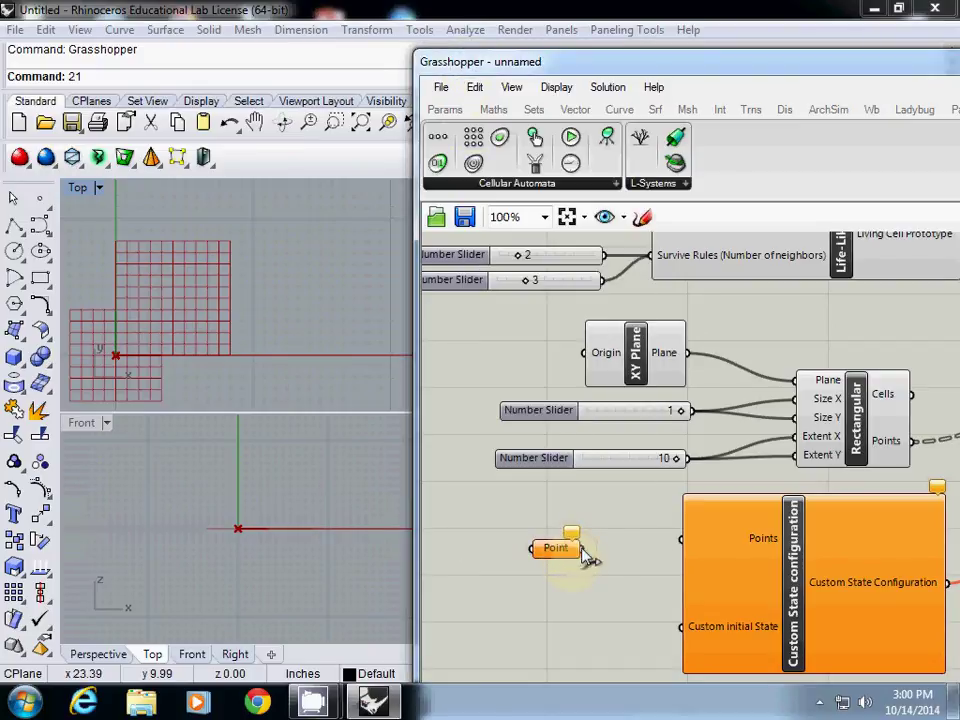
mouse_move(586, 550)
left_mouse_down()
mouse_move(632, 557)
mouse_move(568, 548)
left_mouse_up()
With Grid Snap on, set the Point parameter to (2,2), (4,3), (6,4), (7,5), (4,6), (2,6), (3,7) and connect it to Custom State configuration's Points input.
right_click(556, 548)
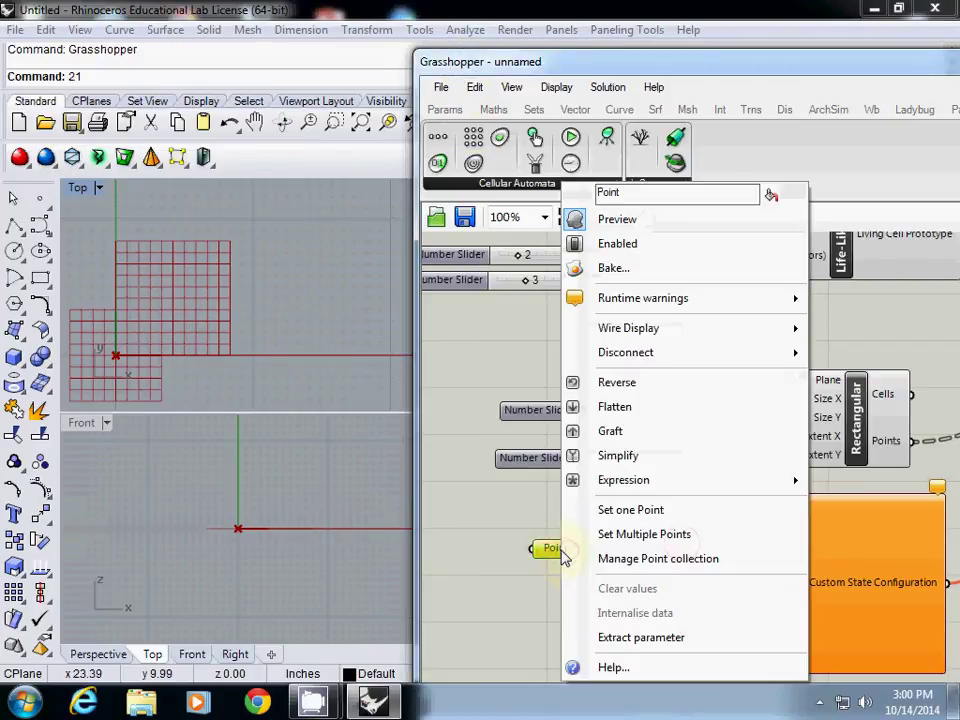
left_click(631, 540)
scroll(118, 345, "up", 2)
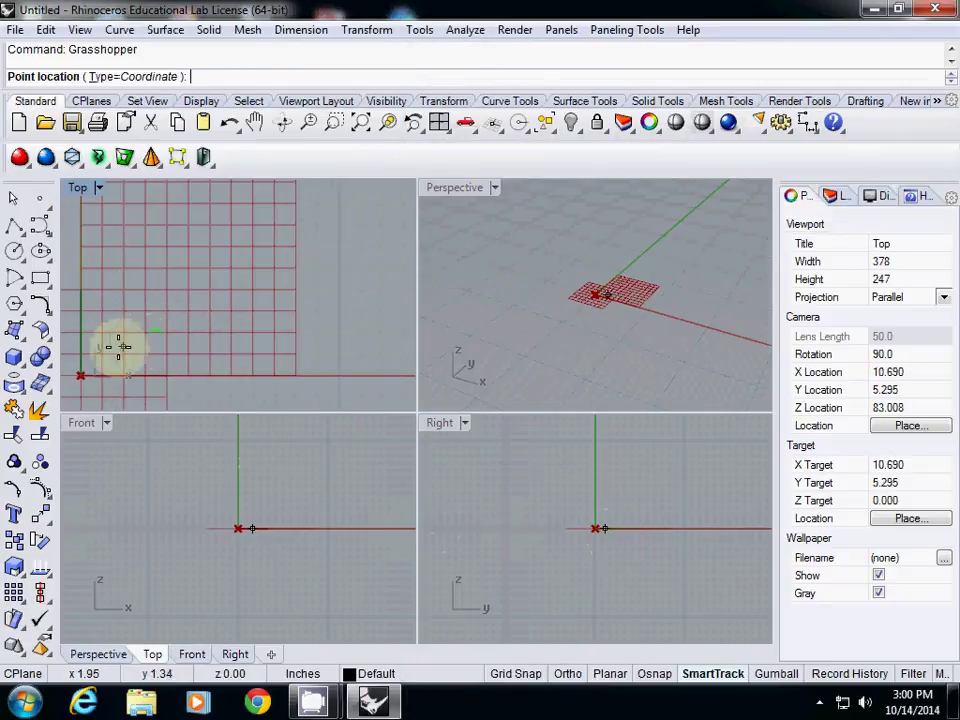
scroll(112, 344, "up", 1)
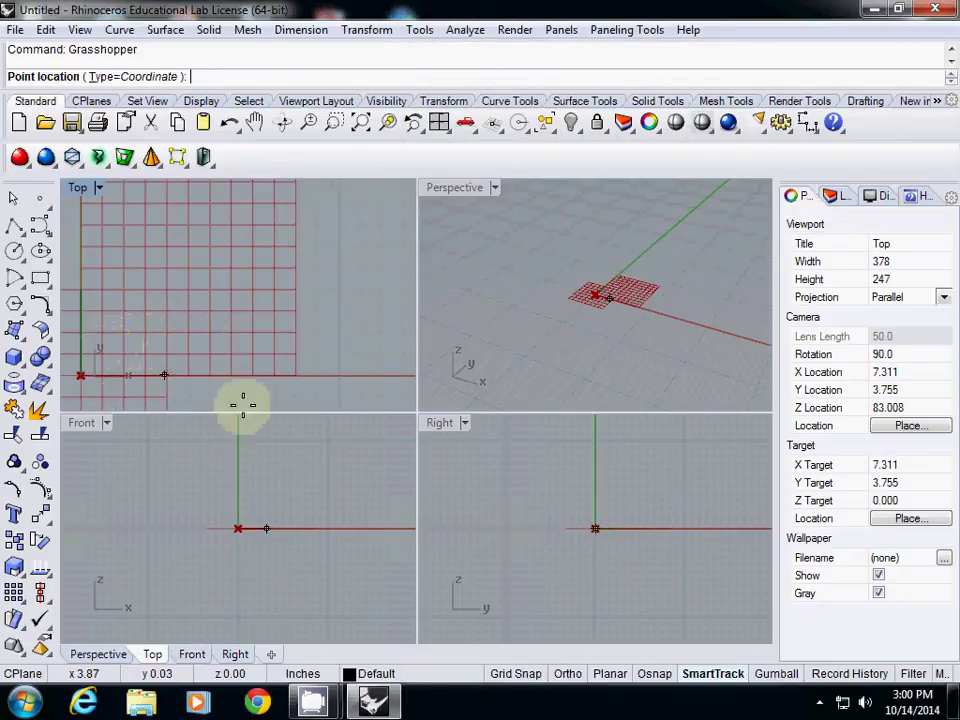
left_click(518, 675)
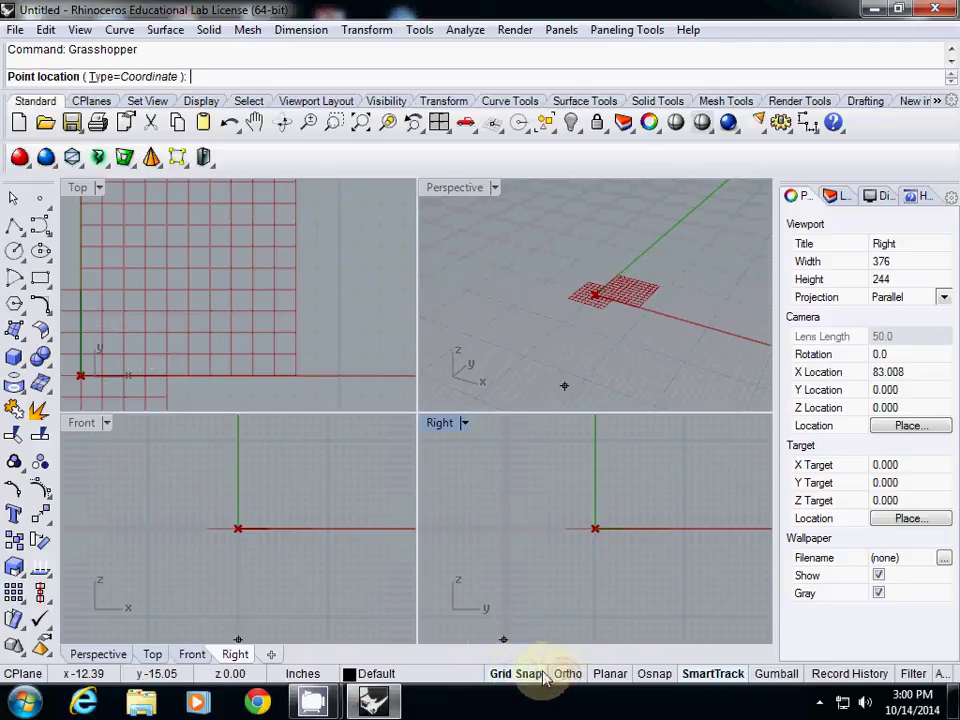
left_click(123, 337)
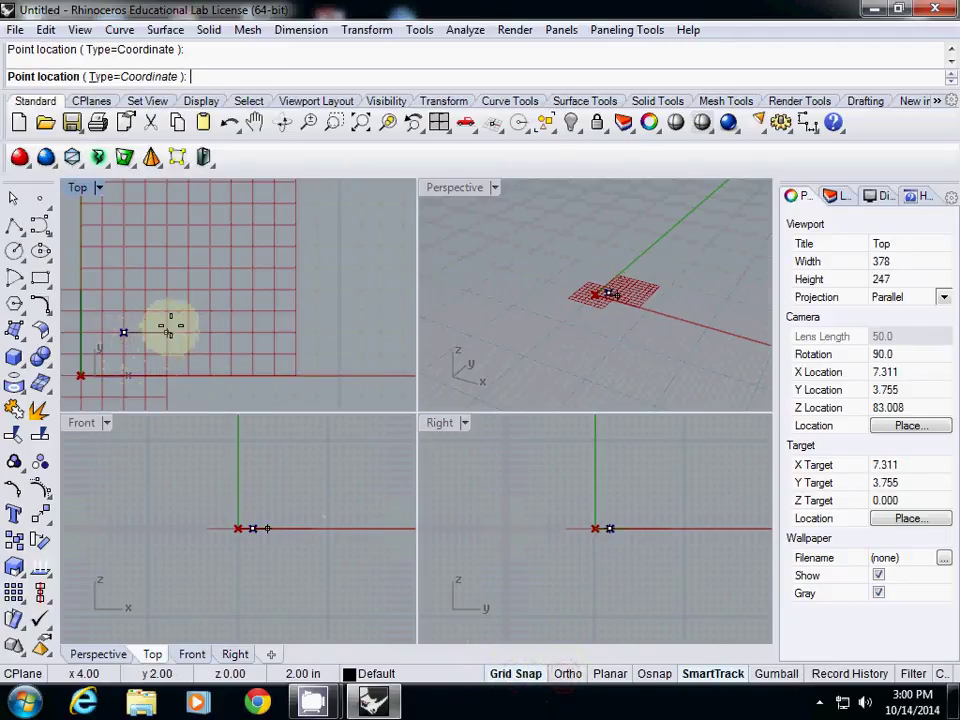
left_click(166, 311)
left_click(209, 290)
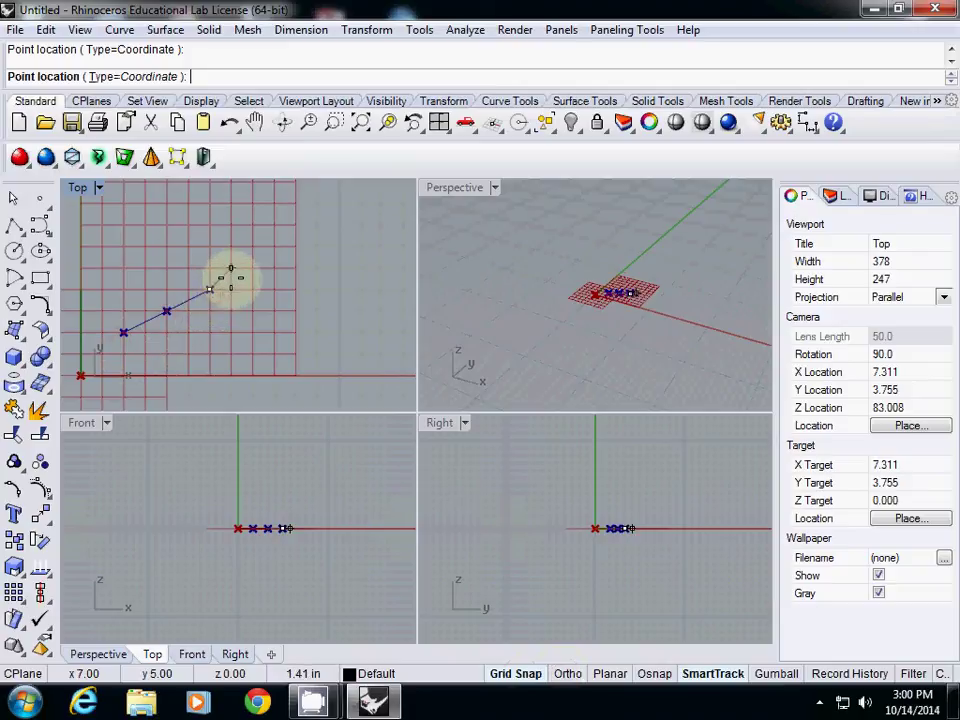
left_click(231, 268)
left_click(166, 246)
left_click(123, 246)
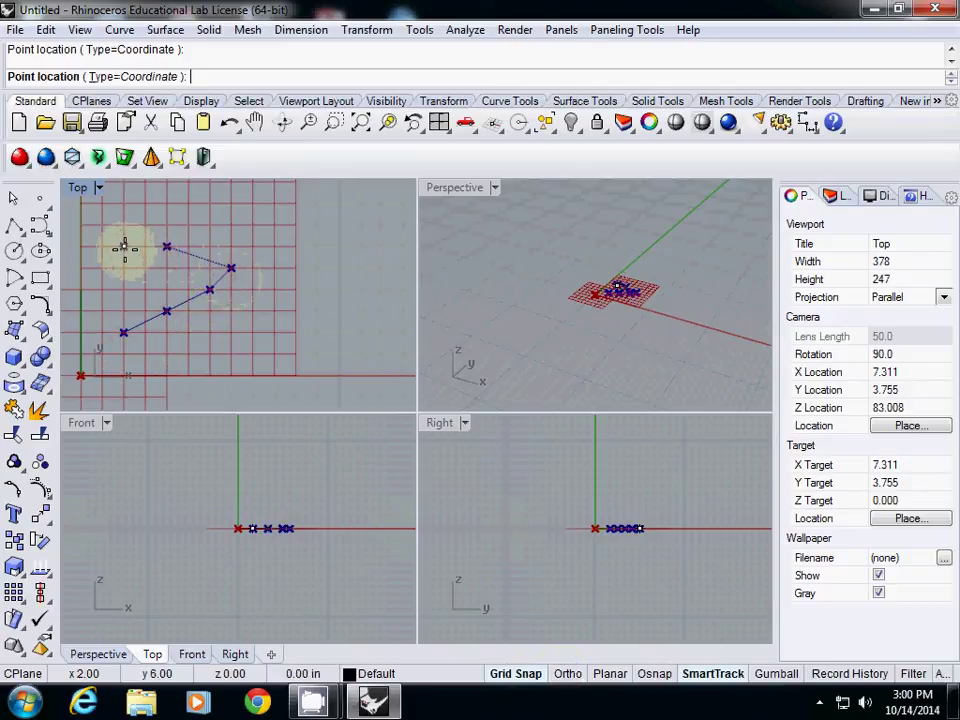
left_click(145, 225)
key("Return")
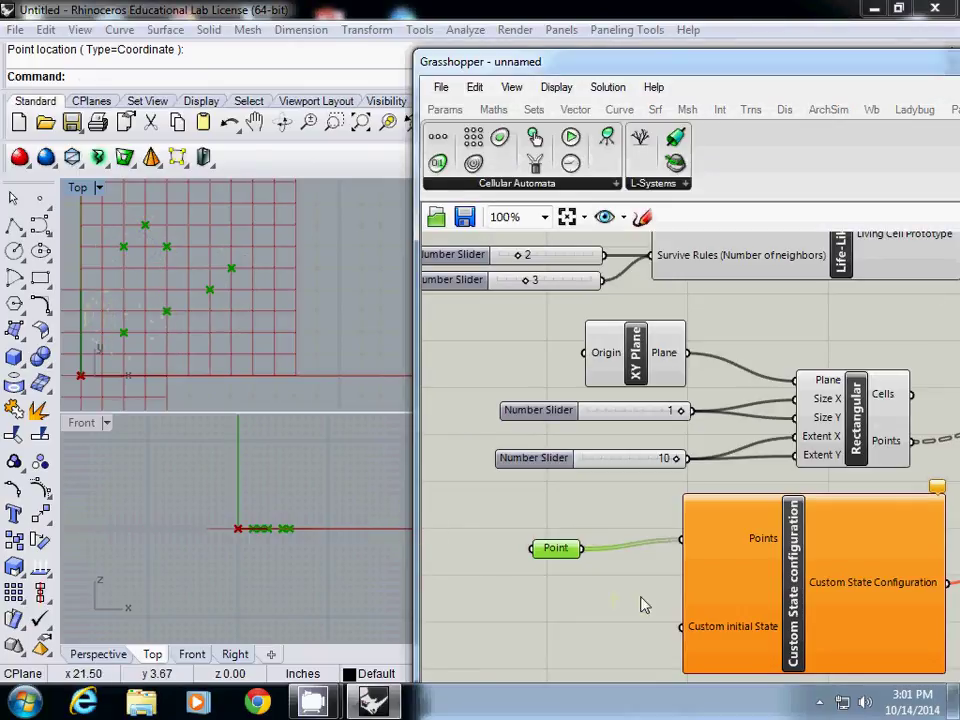
Add a Boolean parameter below the Point parameter and connect it to Custom State configuration's Custom initial State input.
right_click_drag(603, 620, 583, 551)
double_click(557, 562)
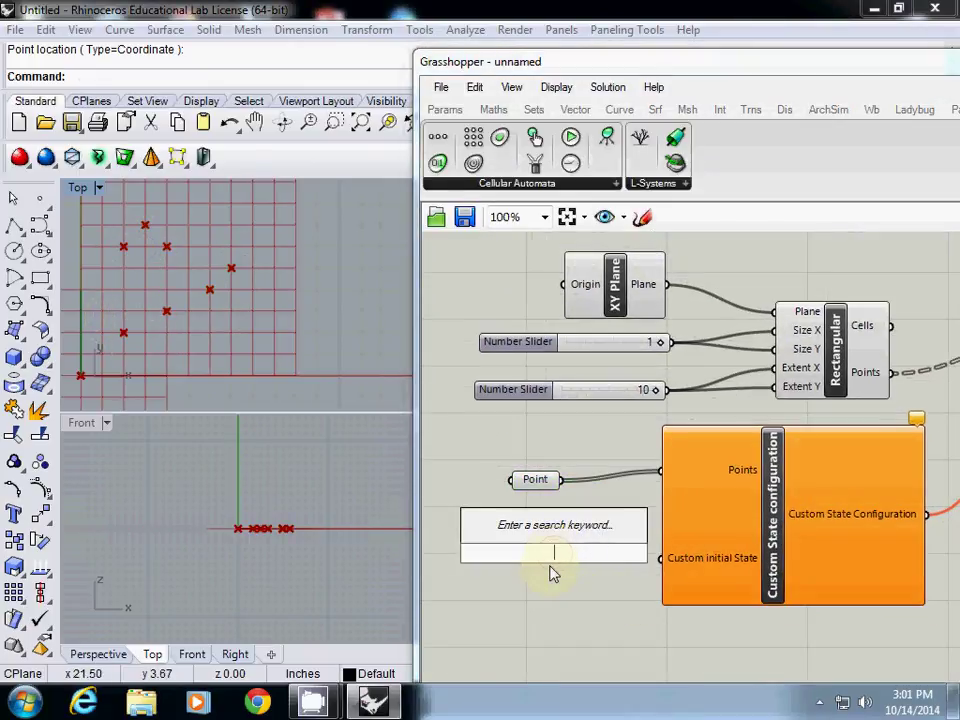
type("boolean")
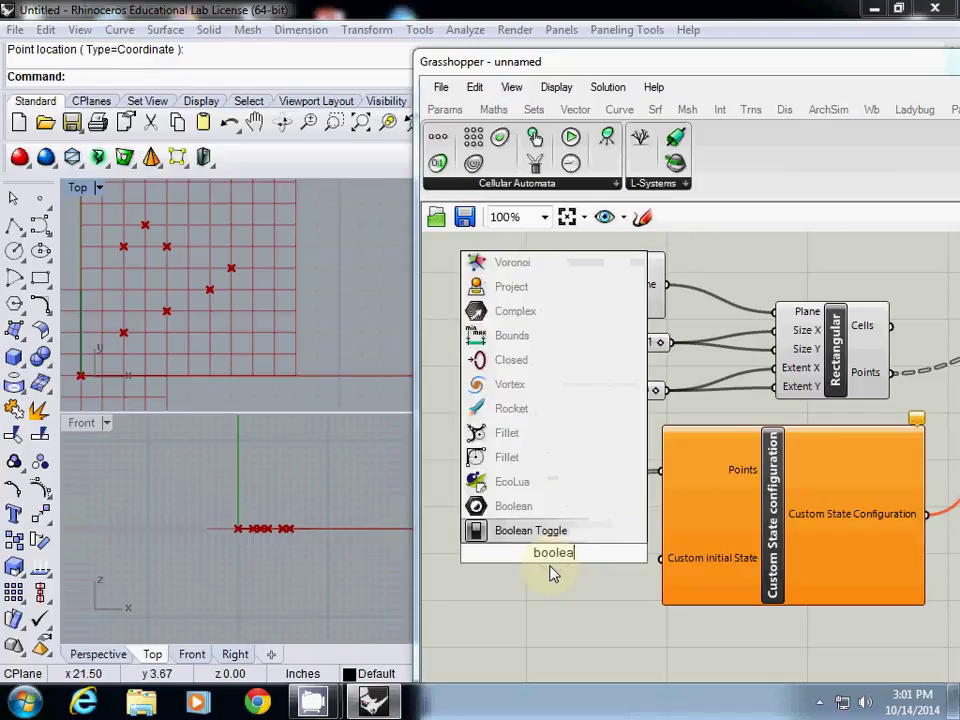
left_click(536, 533)
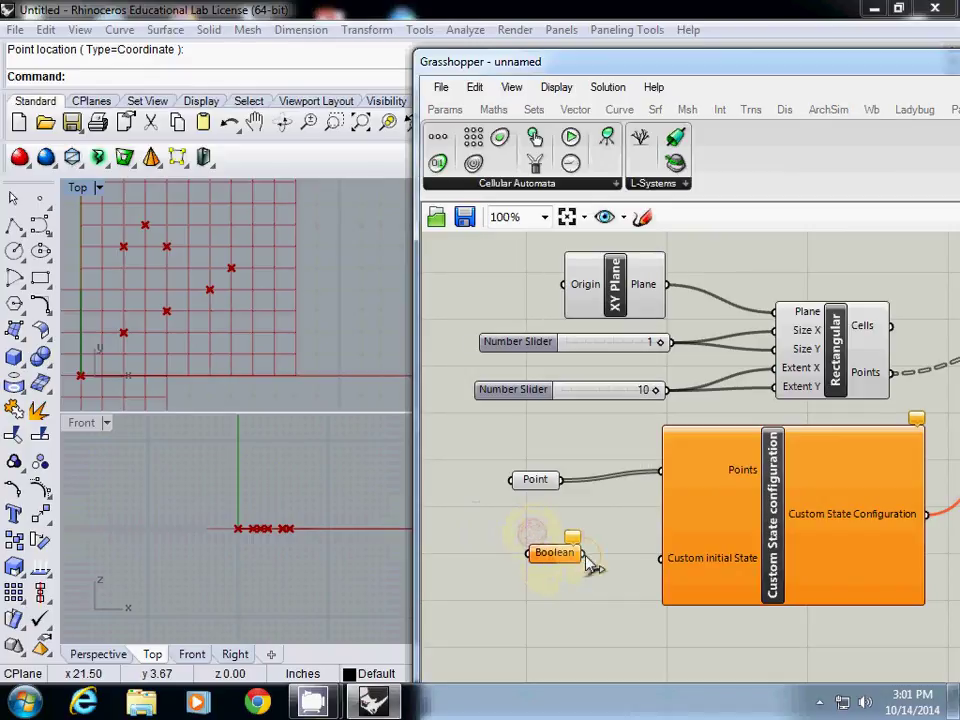
left_click_drag(583, 553, 523, 558)
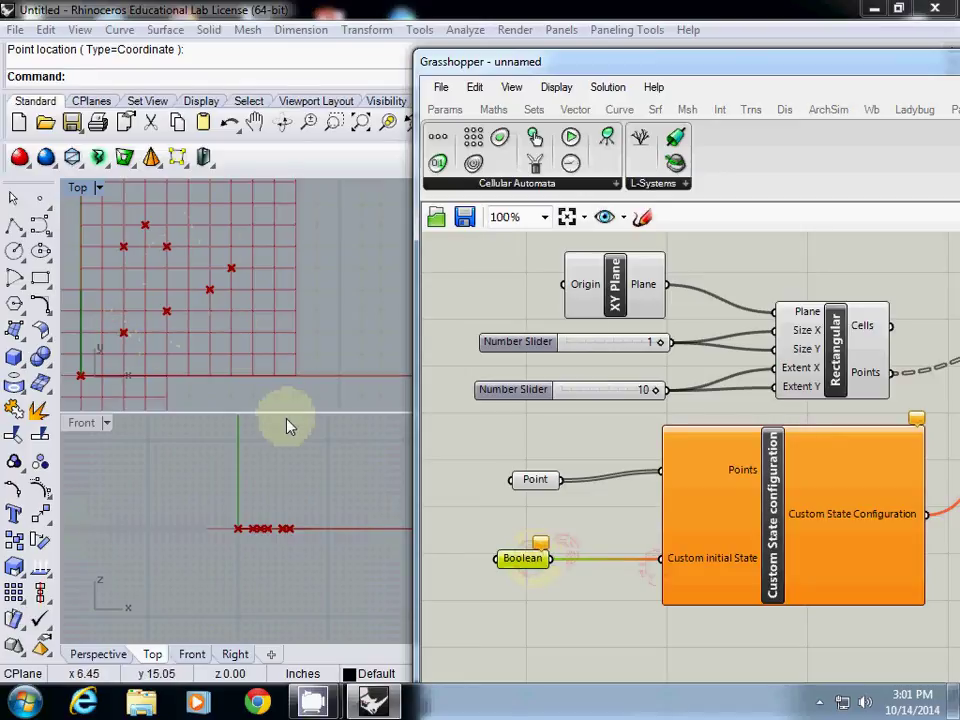
Assign a single stored Boolean value to the Boolean parameter feeding Custom initial State.
right_click(515, 566)
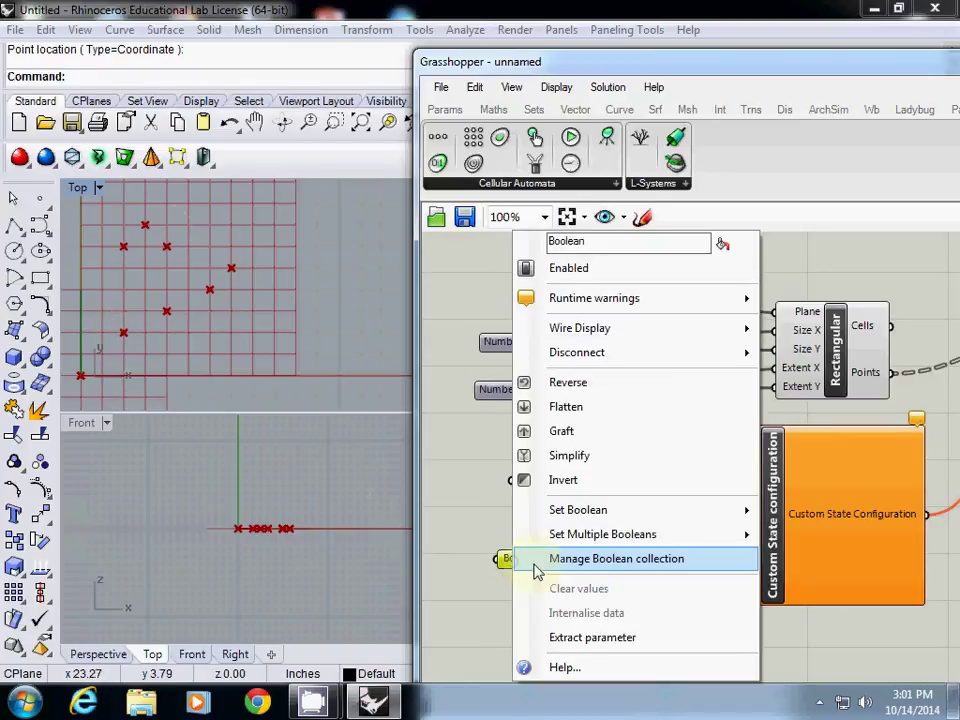
mouse_move(700, 508)
left_click(800, 530)
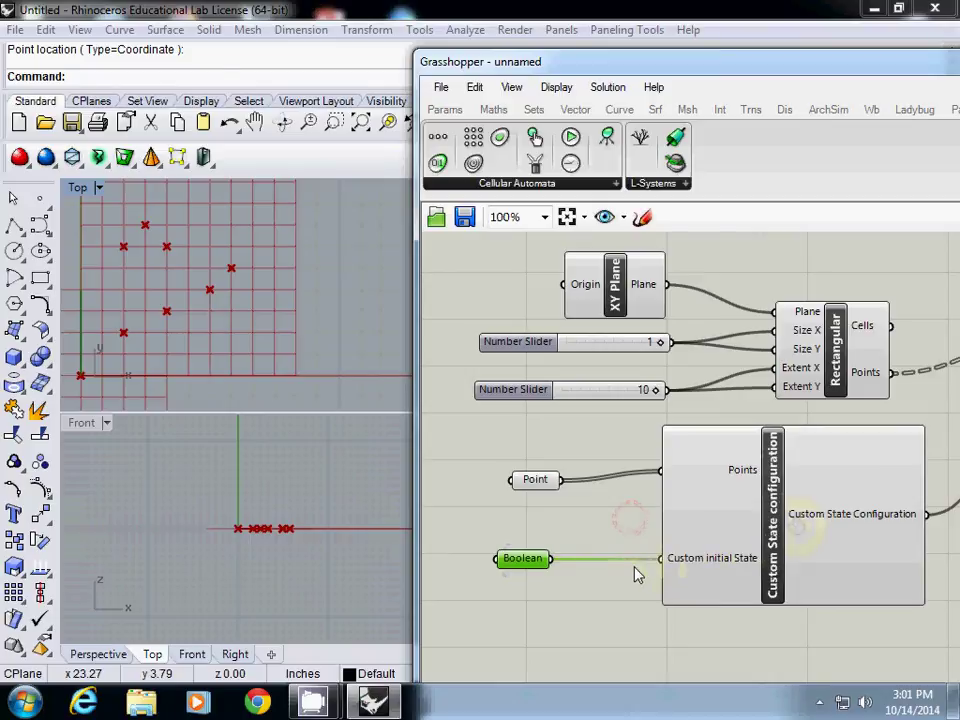
scroll(636, 568, "down", 2)
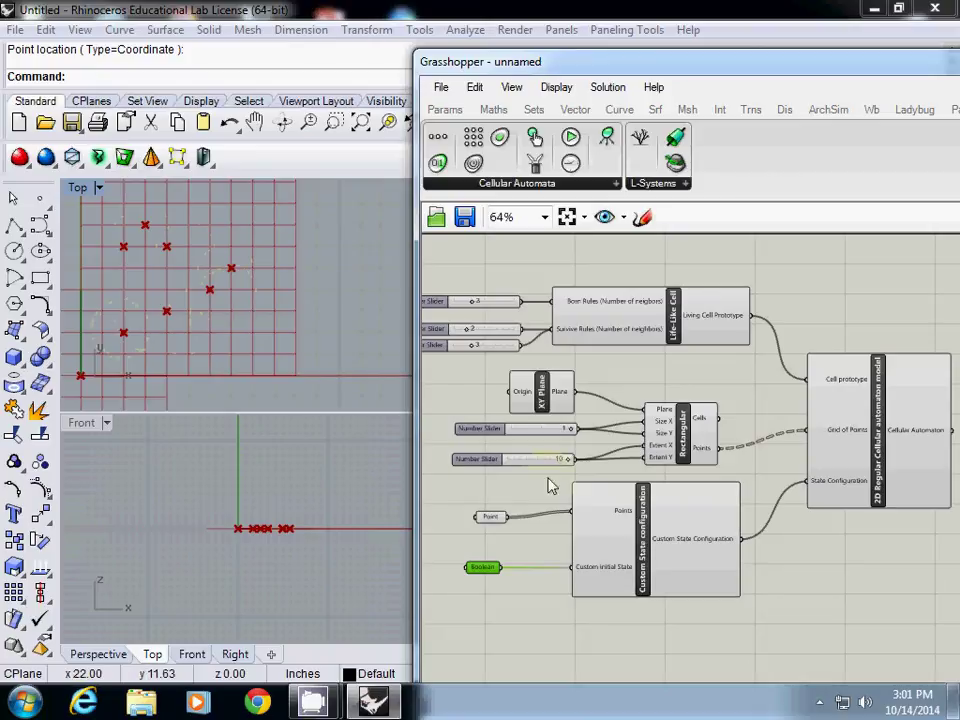
right_click_drag(553, 486, 573, 470)
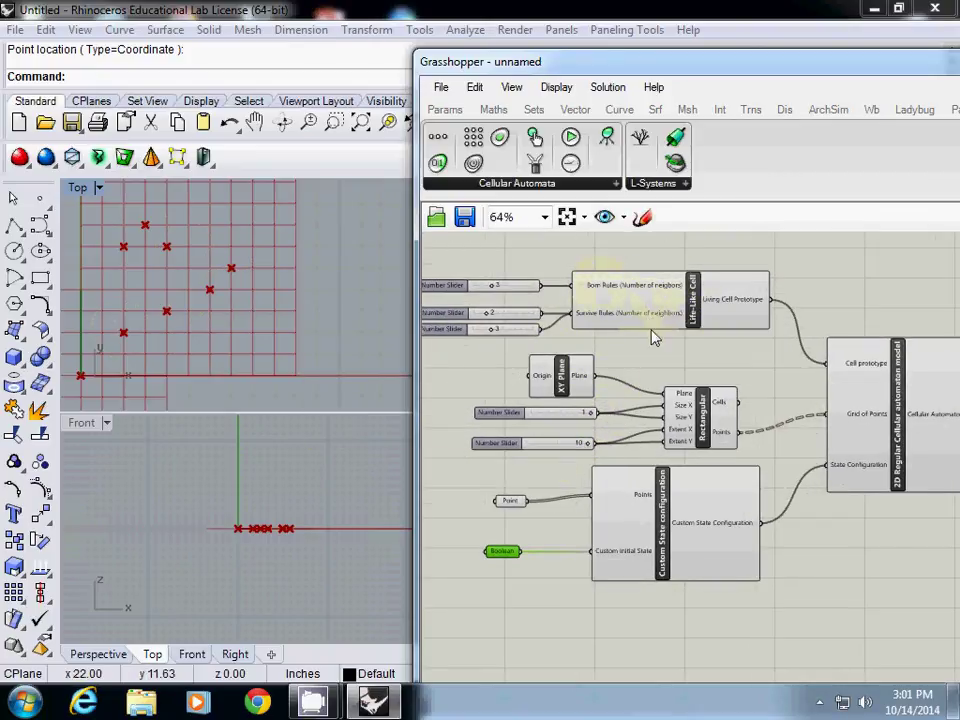
left_click(231, 268)
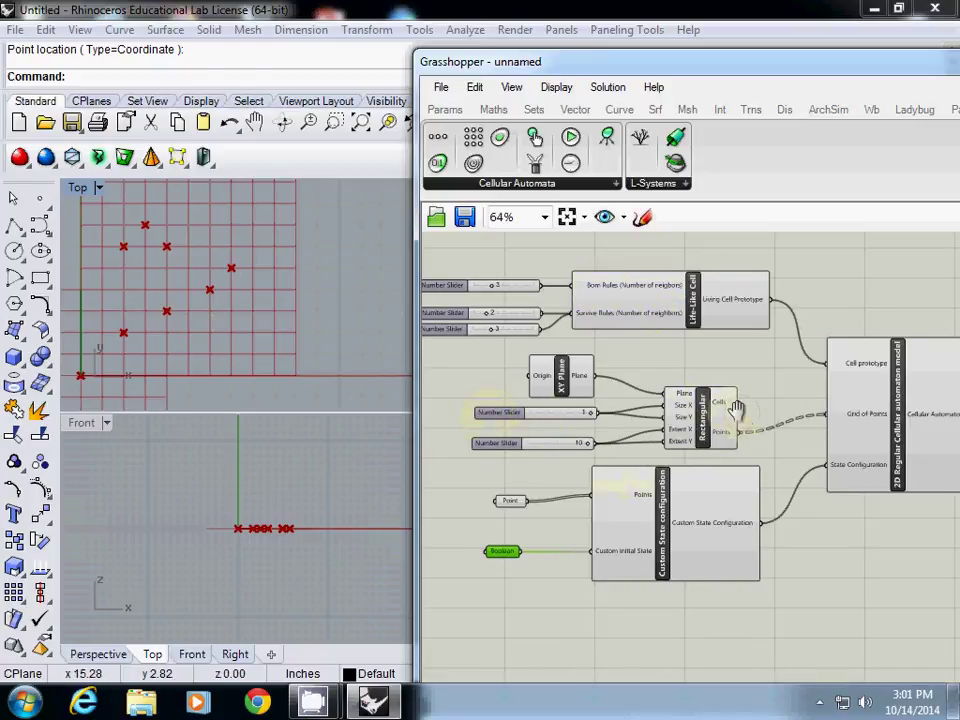
right_click_drag(735, 408, 675, 415)
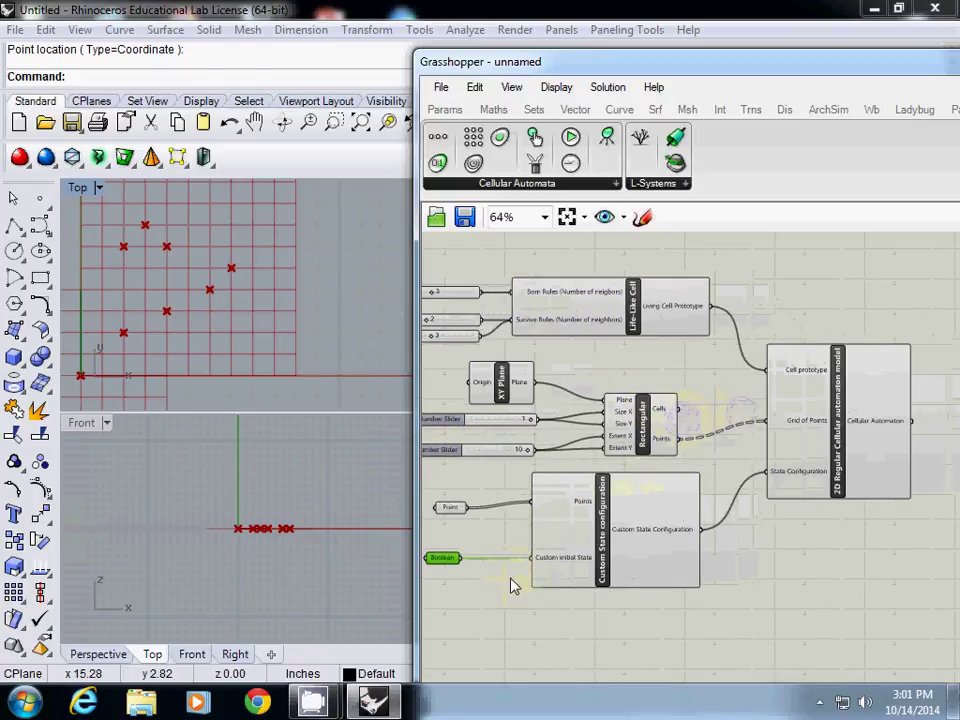
left_click(511, 586)
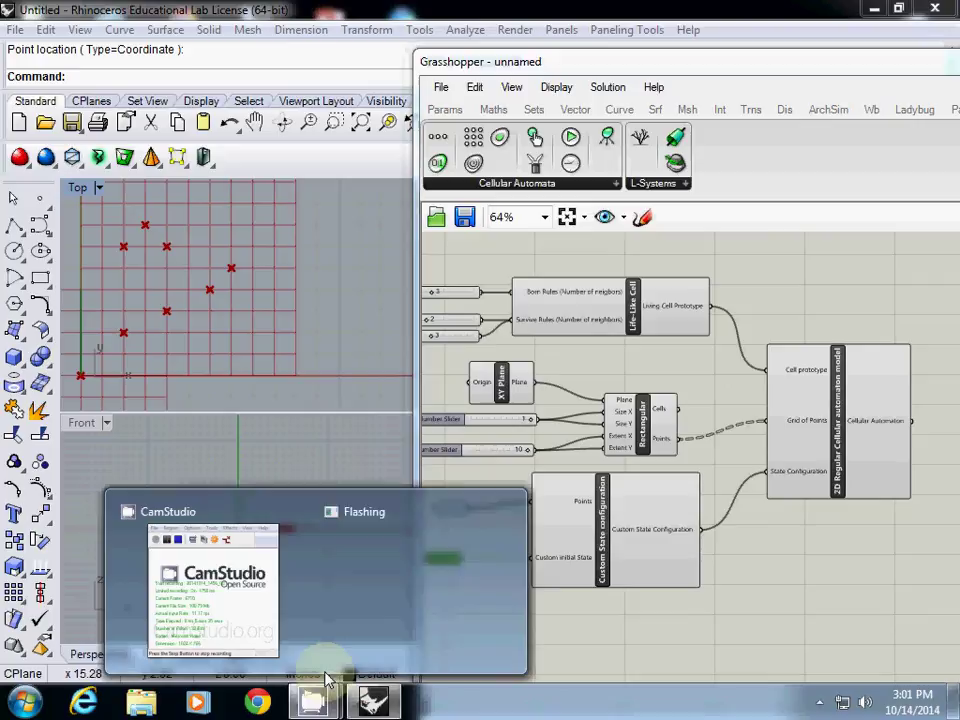
left_click(252, 612)
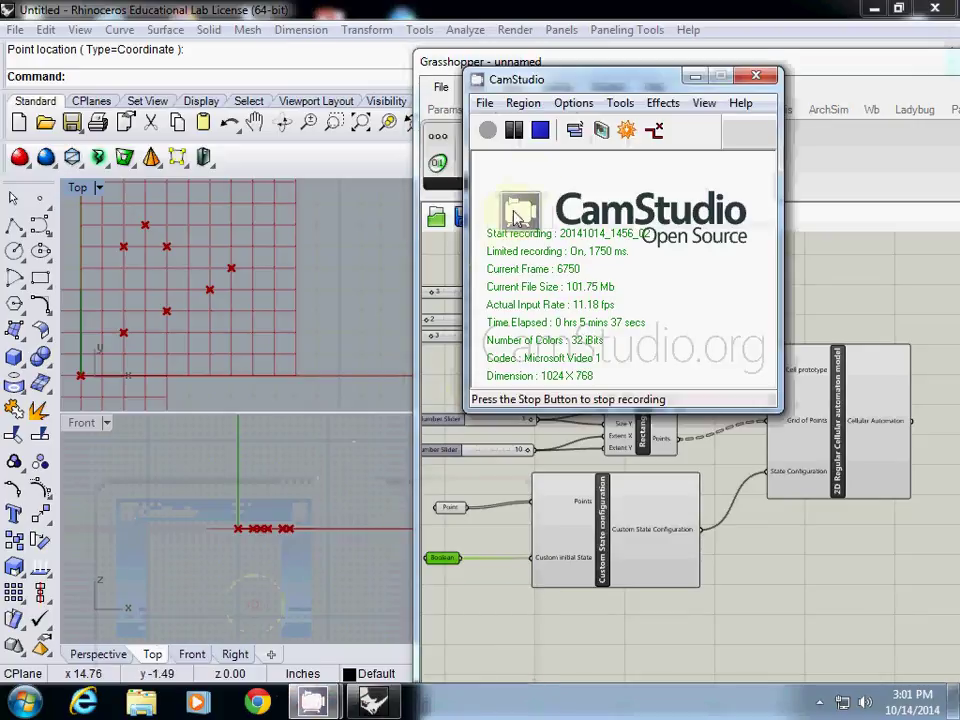